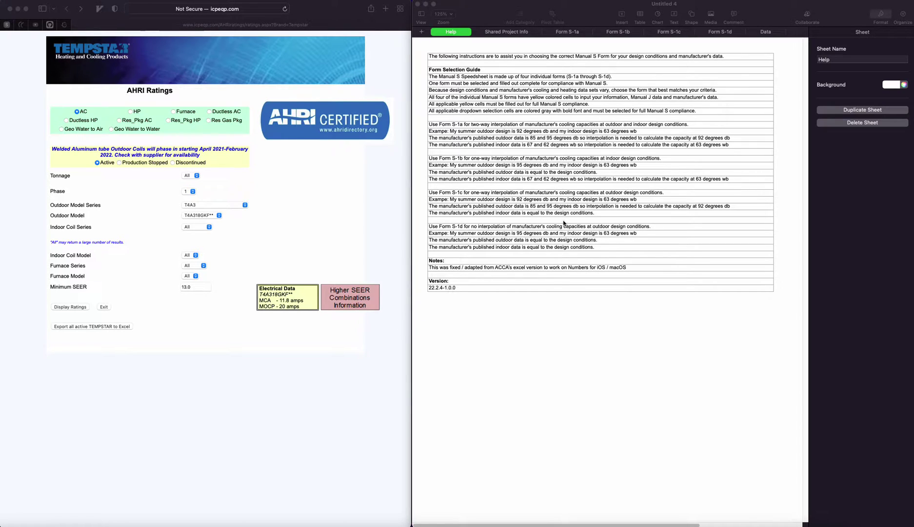
# Step: On the Shared Project Info sheet, enter the client's full name in the Project Information table
pyautogui.click(531, 336)
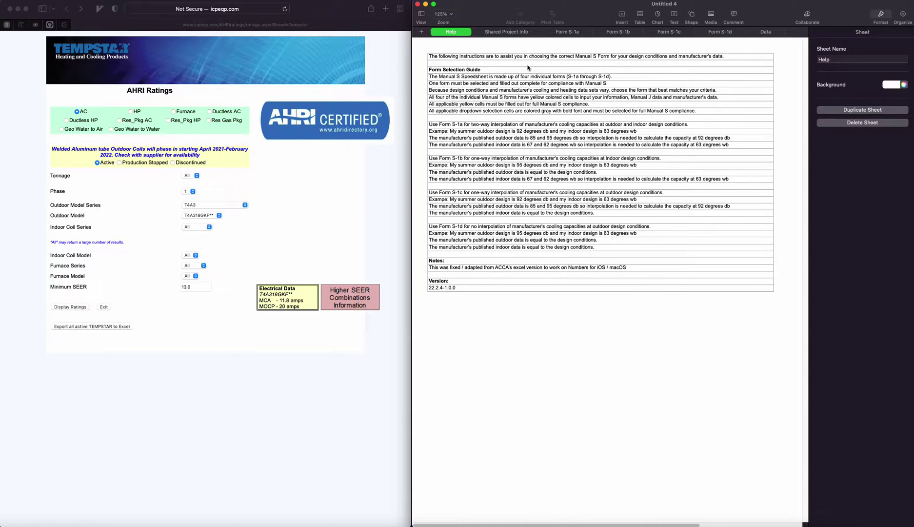
pyautogui.click(508, 33)
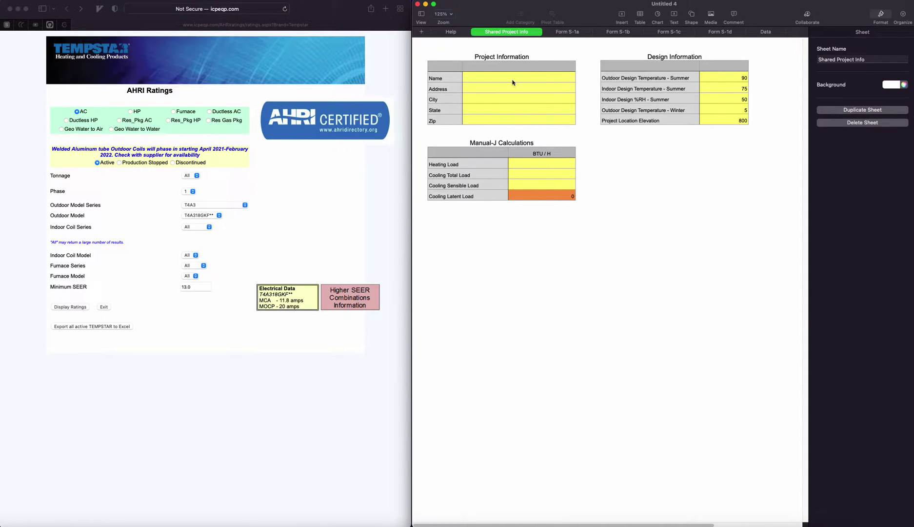
pyautogui.click(513, 83)
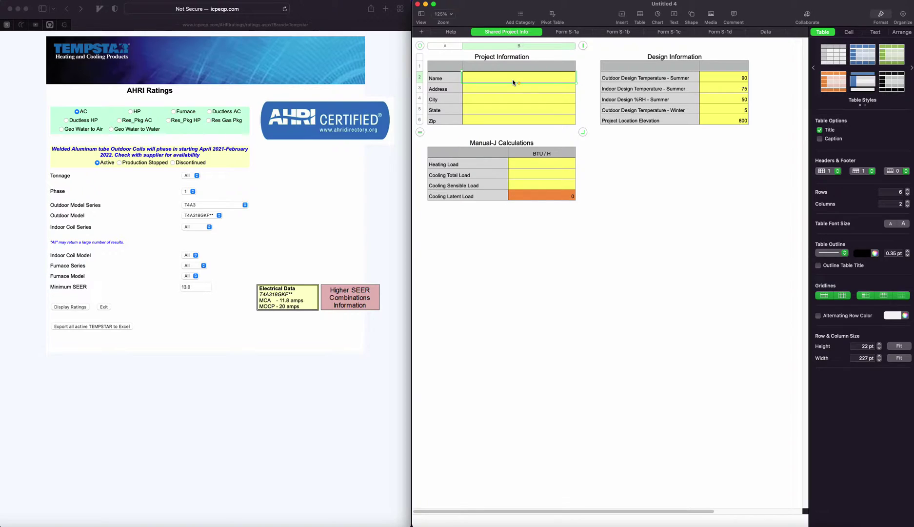
pyautogui.write('Testy McTestface')
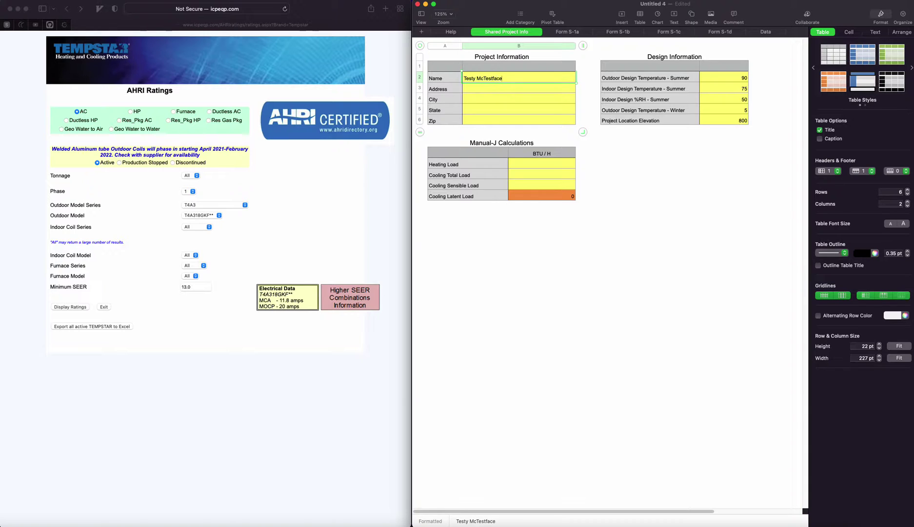
pyautogui.press('Return')
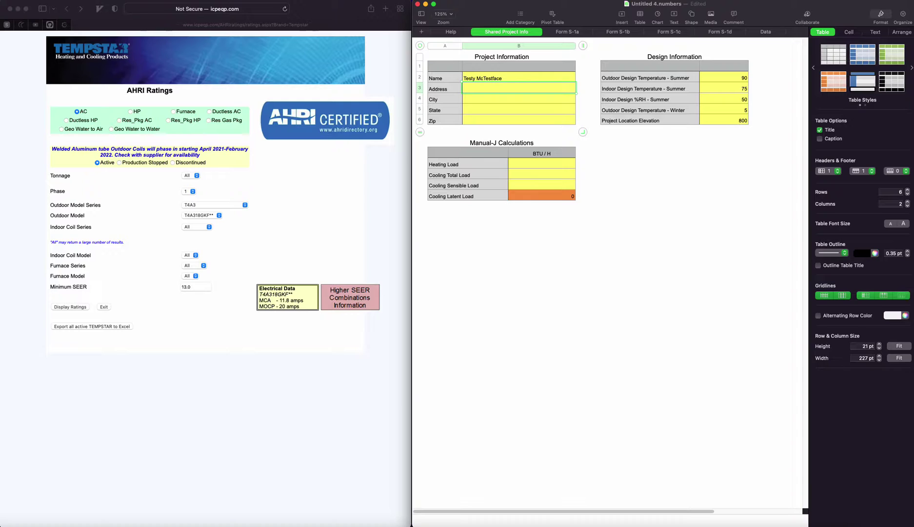
# Step: Fill in the client's street address, city, state and zip code below the name
pyautogui.write('1234 Some Street')
pyautogui.press('Return')
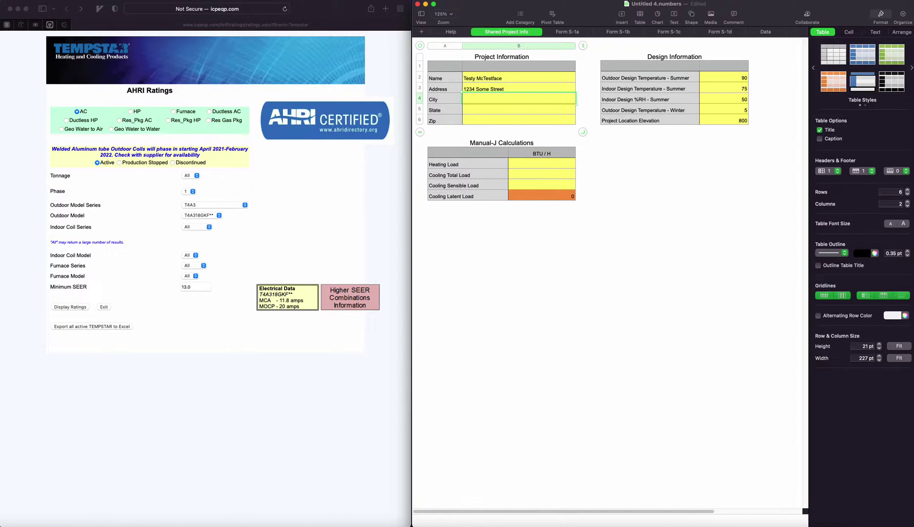
pyautogui.write('S')
pyautogui.write('ow')
pyautogui.write('here')
pyautogui.press('Return')
pyautogui.write('OH')
pyautogui.press('Return')
pyautogui.write('12345')
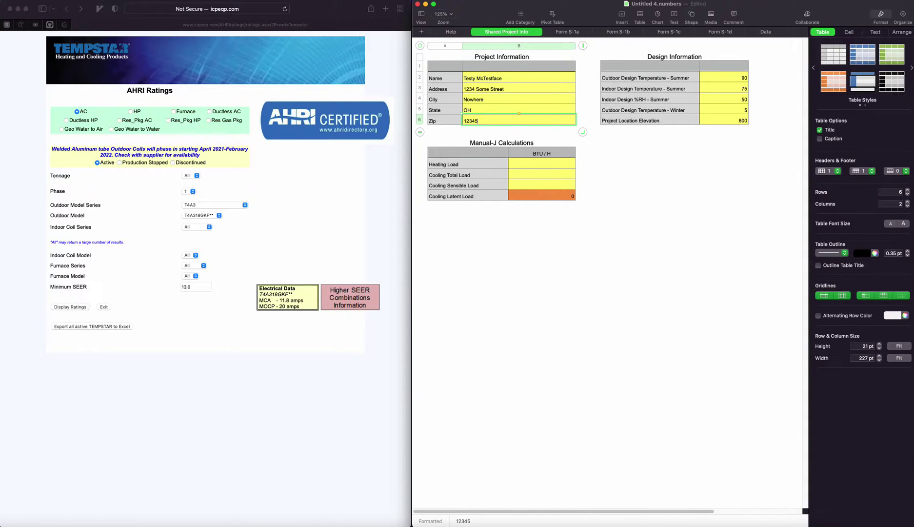
pyautogui.click(719, 173)
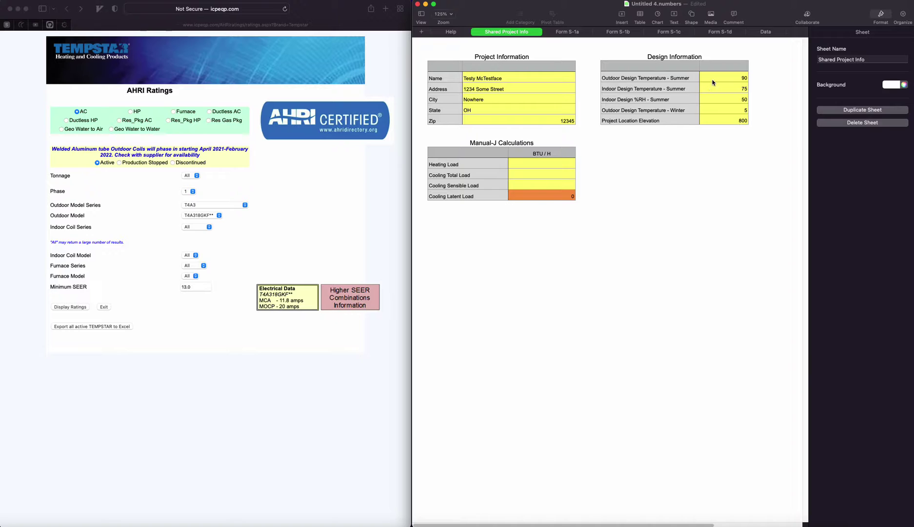
pyautogui.moveTo(724, 77); pyautogui.dragTo(721, 127)
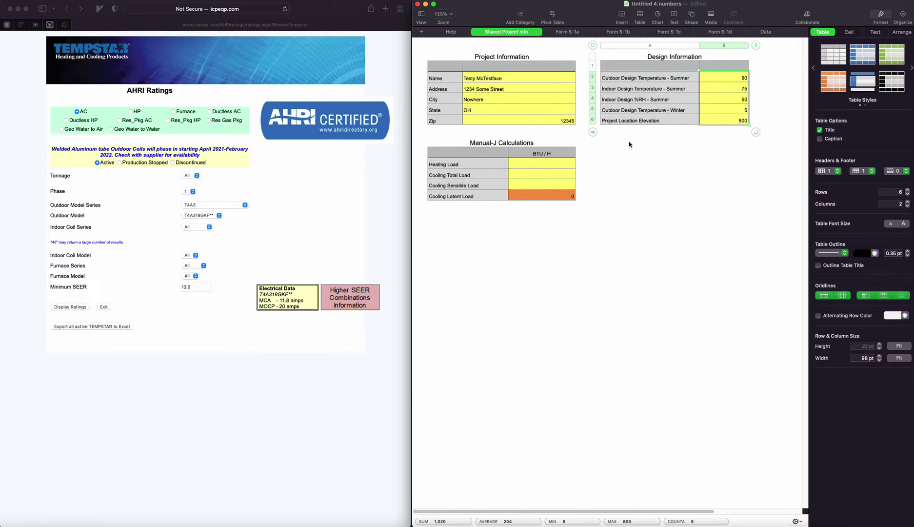
pyautogui.click(552, 166)
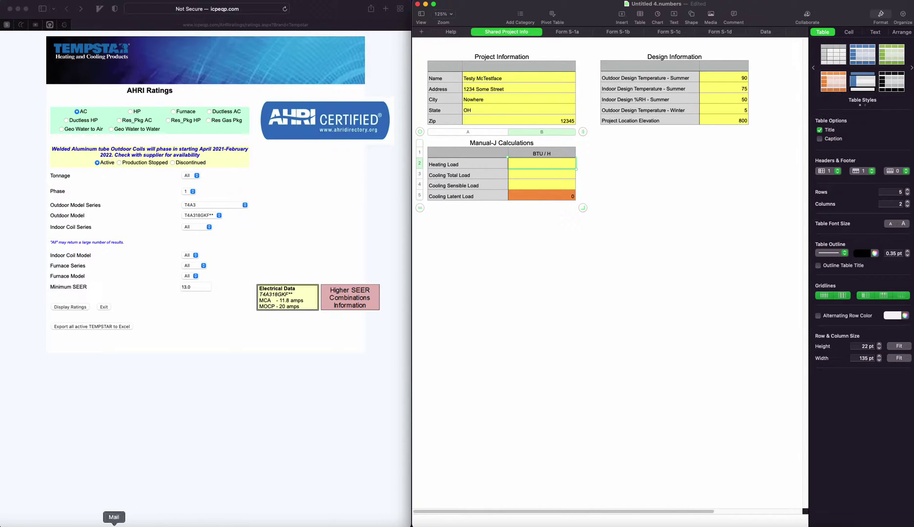
pyautogui.click(85, 384)
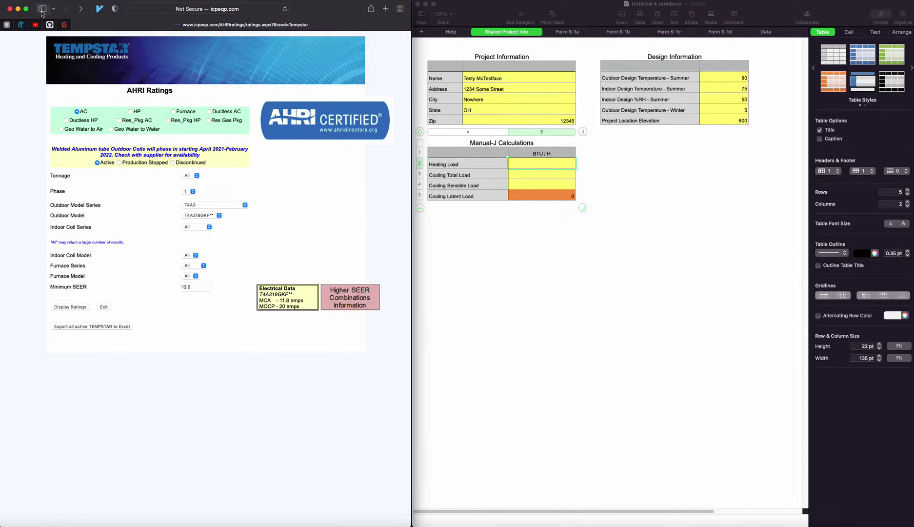
# Step: Show CoolCalc's MJ8 report scrolled to the totals: 28,837 heating and 12,472 cooling BTUH
pyautogui.click(21, 25)
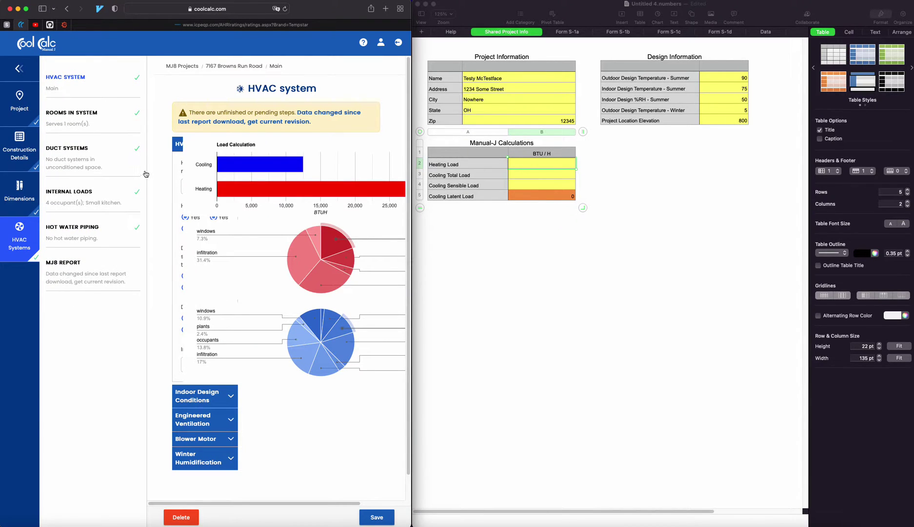
pyautogui.scroll(-2, 215, 262)
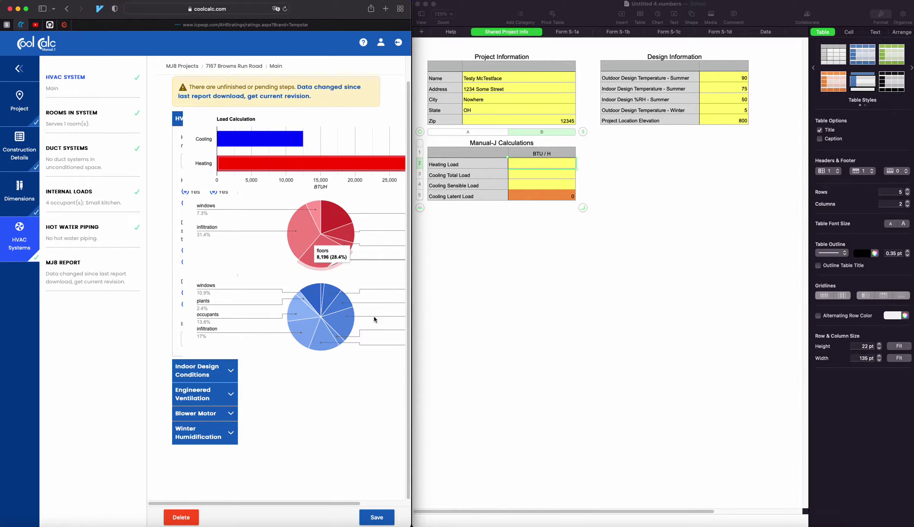
pyautogui.click(114, 266)
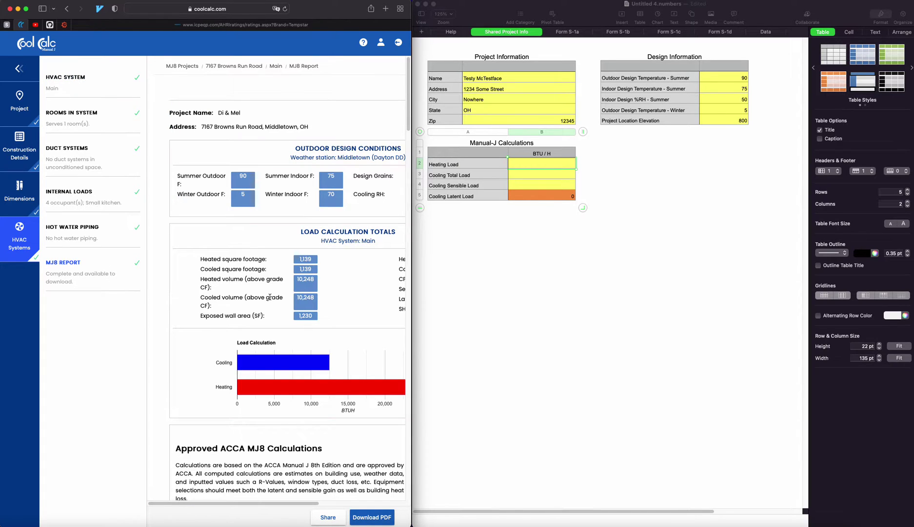
pyautogui.hotkey('ctrl', 'shift', 'Tab')
pyautogui.hotkey('ctrl', 'Tab')
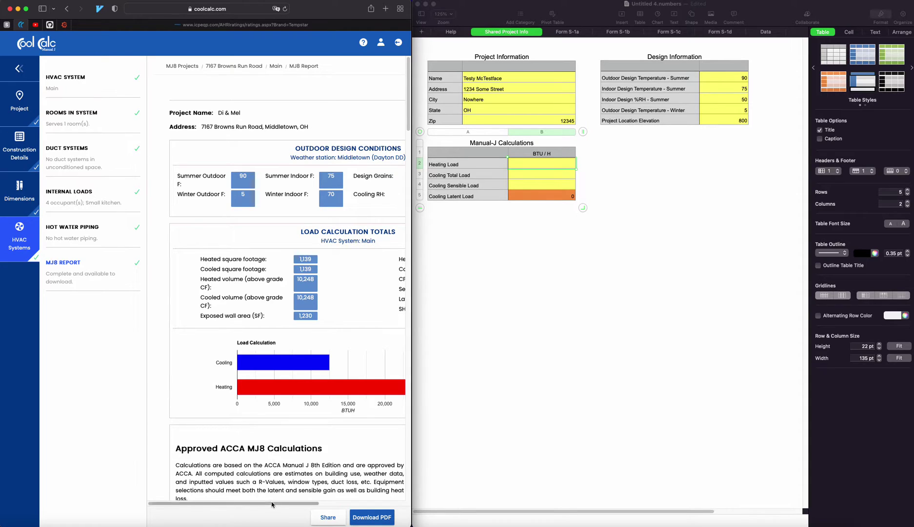
pyautogui.click(272, 503)
pyautogui.moveTo(272, 503); pyautogui.dragTo(344, 504)
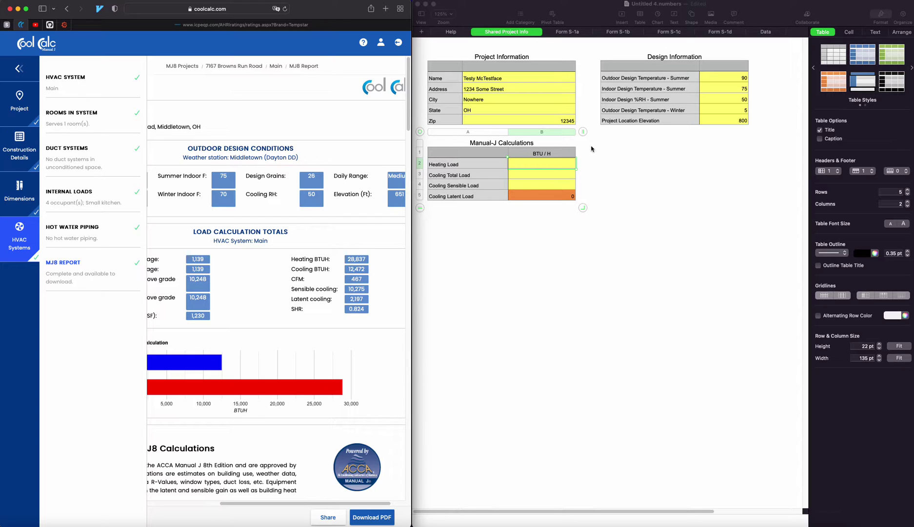
# Step: Enter loads of 28,837 heating, 12,472 total cooling and 10,275 sensible cooling in Numbers
pyautogui.click(550, 166)
pyautogui.write('28,837')
pyautogui.press('Return')
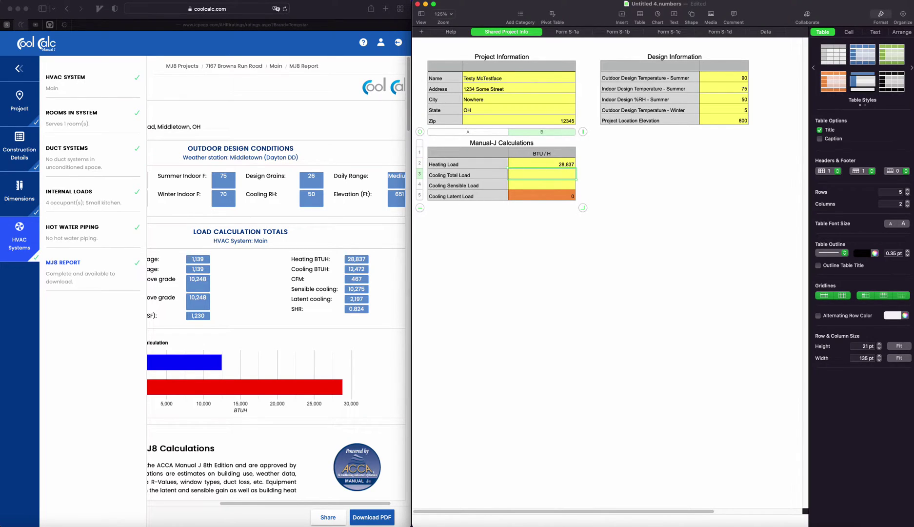
pyautogui.write('12472')
pyautogui.press('Return')
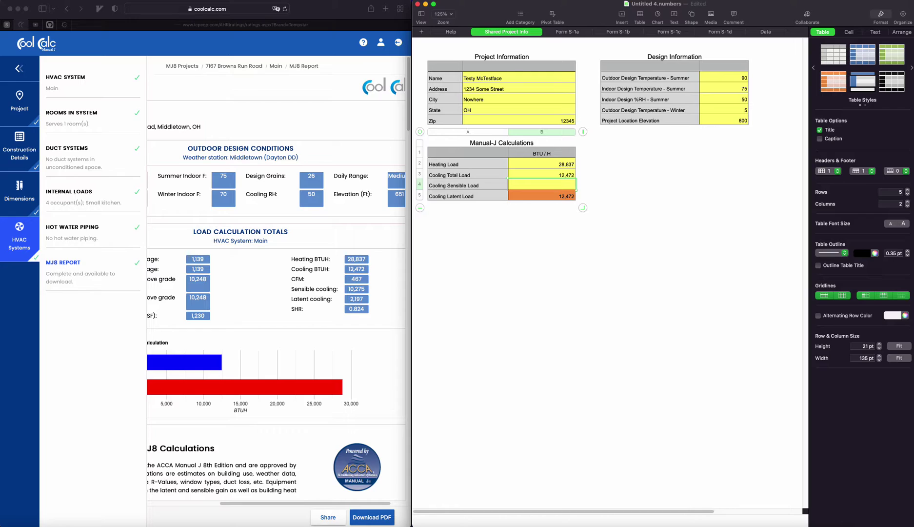
pyautogui.write('10275')
pyautogui.press('Return')
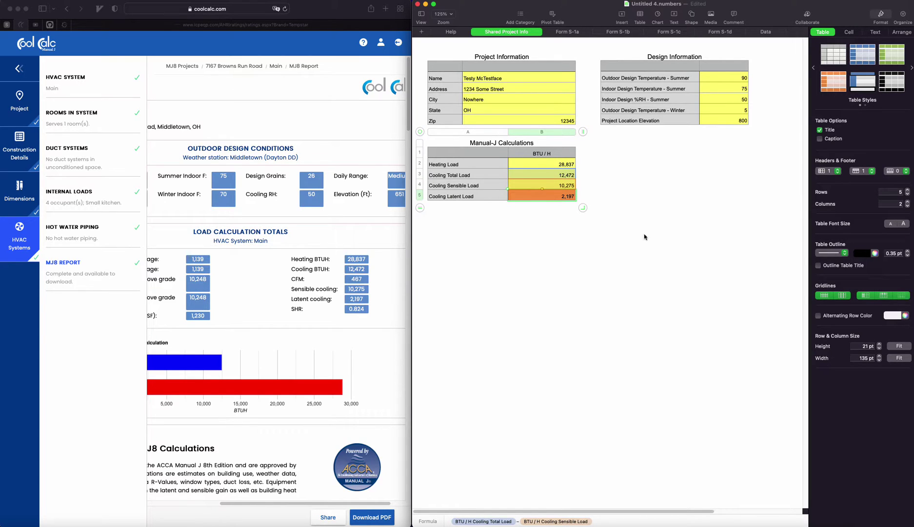
# Step: Choose heat pump N4H418CKP** with coil FXM4X18**AL and show its Extended Ratings table
pyautogui.click(309, 22)
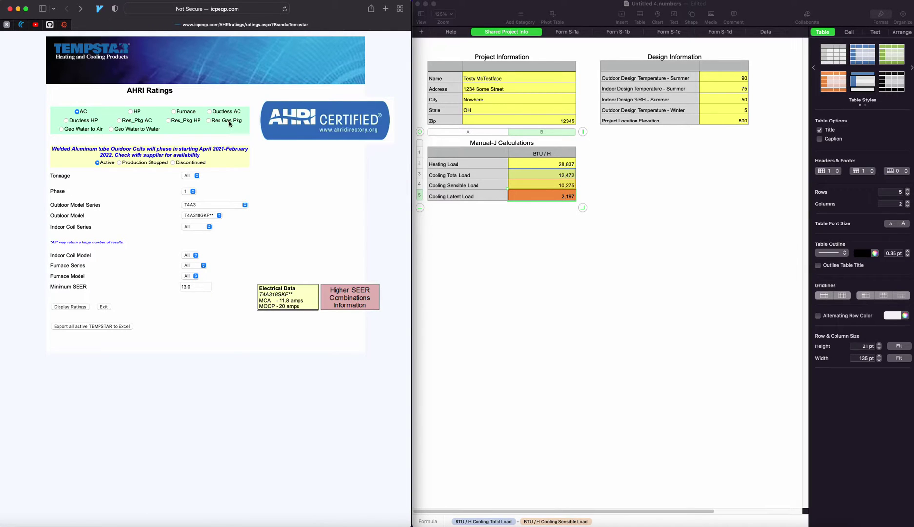
pyautogui.click(134, 113)
pyautogui.click(200, 195)
pyautogui.click(190, 200)
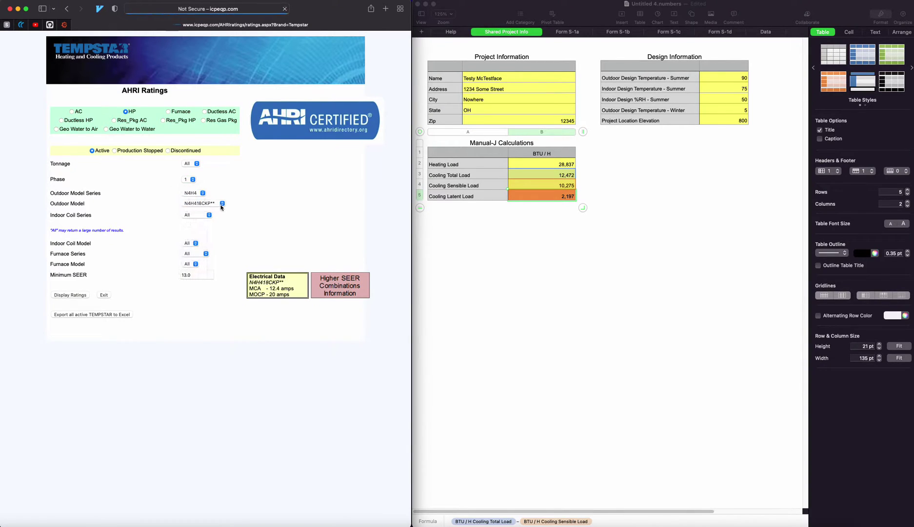
pyautogui.click(219, 205)
pyautogui.click(219, 205)
pyautogui.click(209, 215)
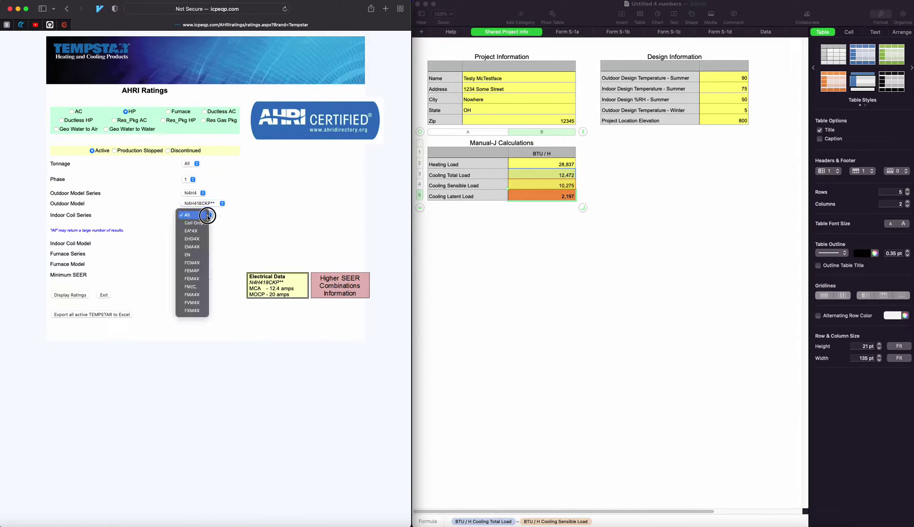
pyautogui.click(205, 309)
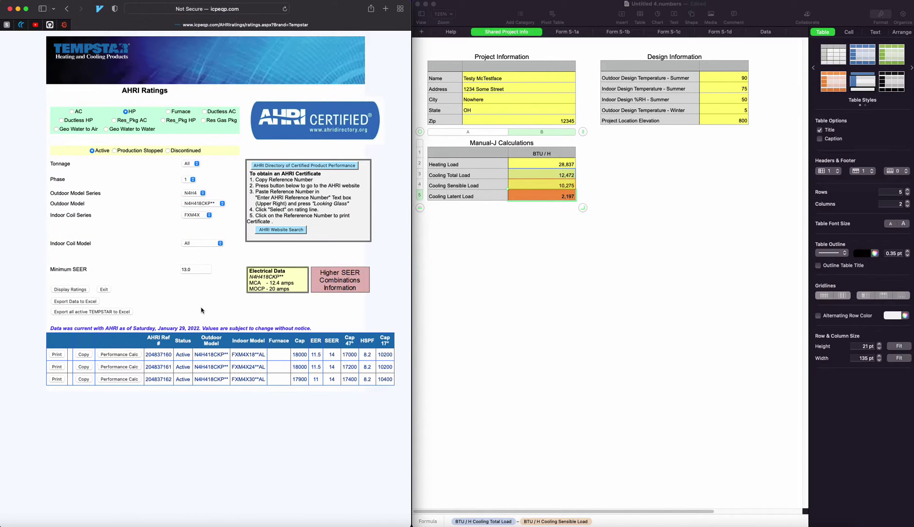
pyautogui.click(136, 355)
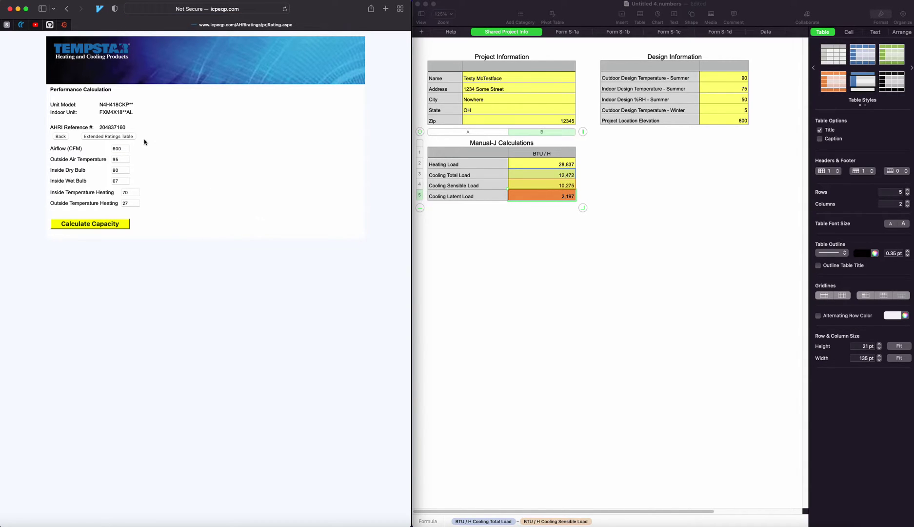
pyautogui.click(127, 137)
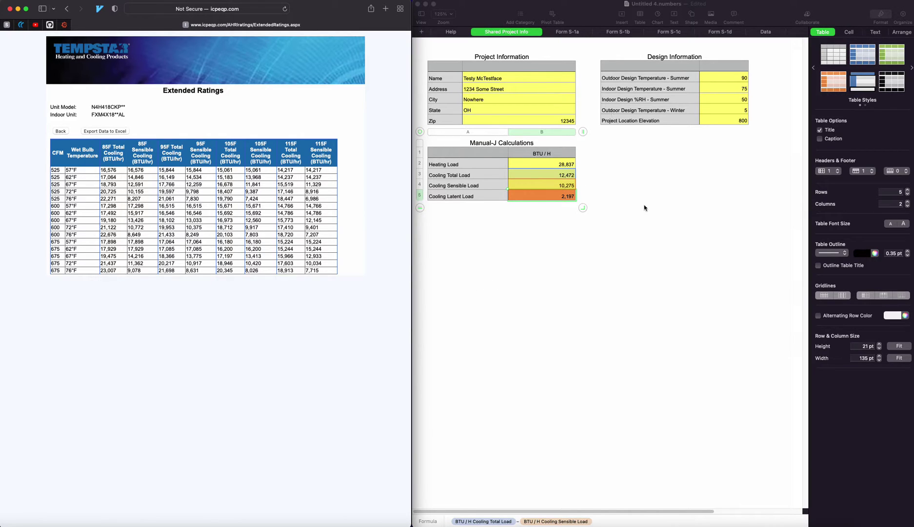
# Step: On Form S-1a, select the project information, design condition and Manual J load values
pyautogui.click(580, 32)
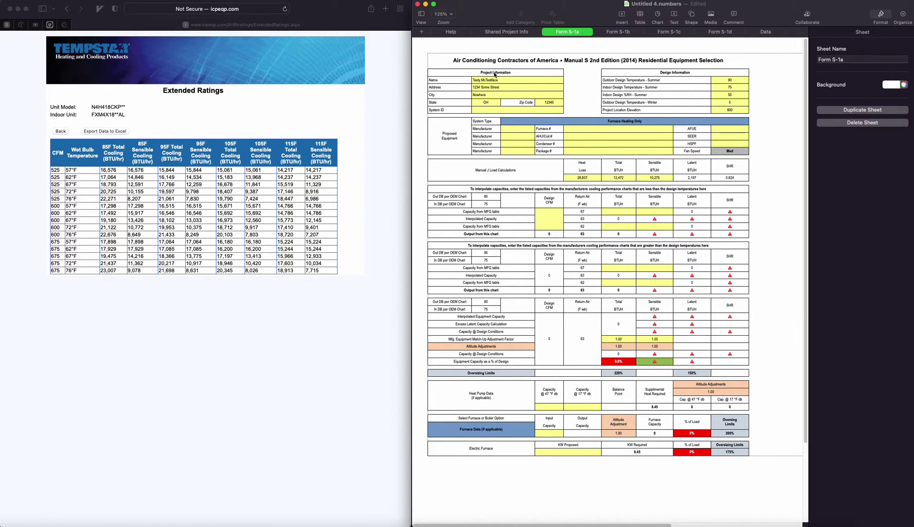
pyautogui.moveTo(485, 80); pyautogui.dragTo(491, 111)
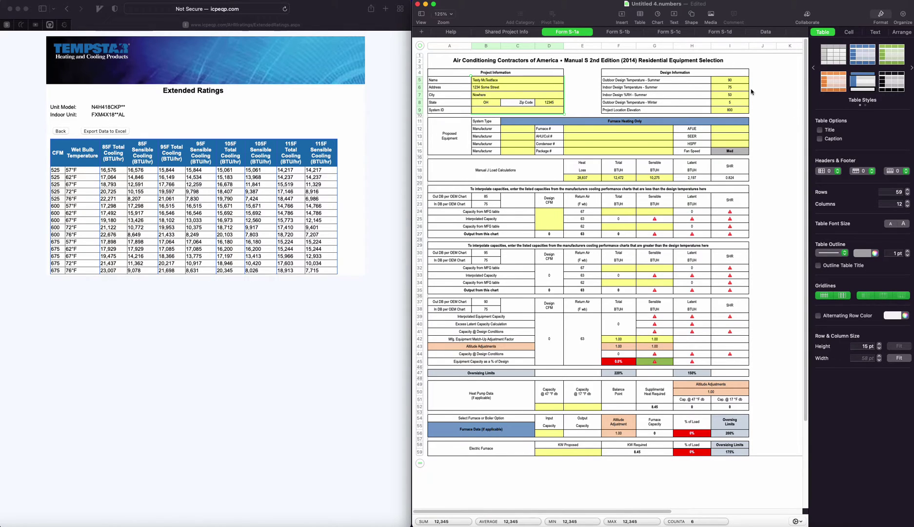
pyautogui.moveTo(730, 80); pyautogui.dragTo(737, 114)
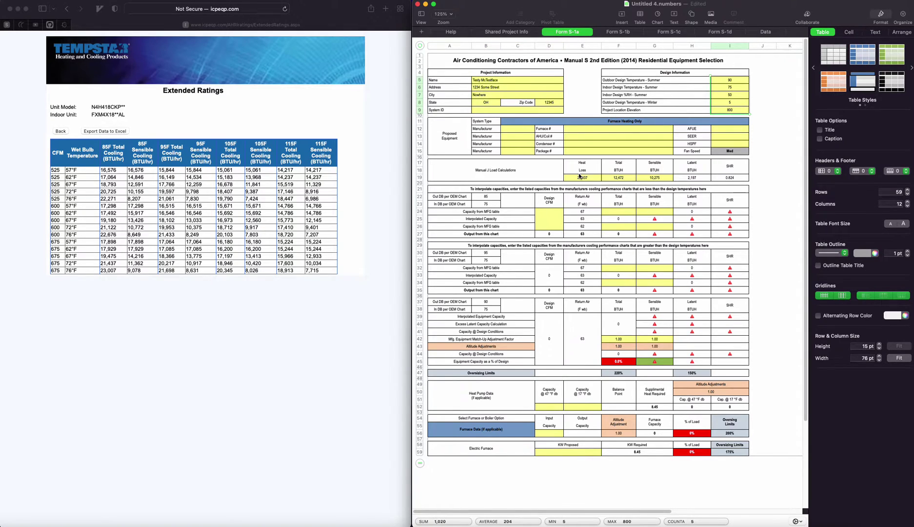
pyautogui.moveTo(579, 177); pyautogui.dragTo(656, 183)
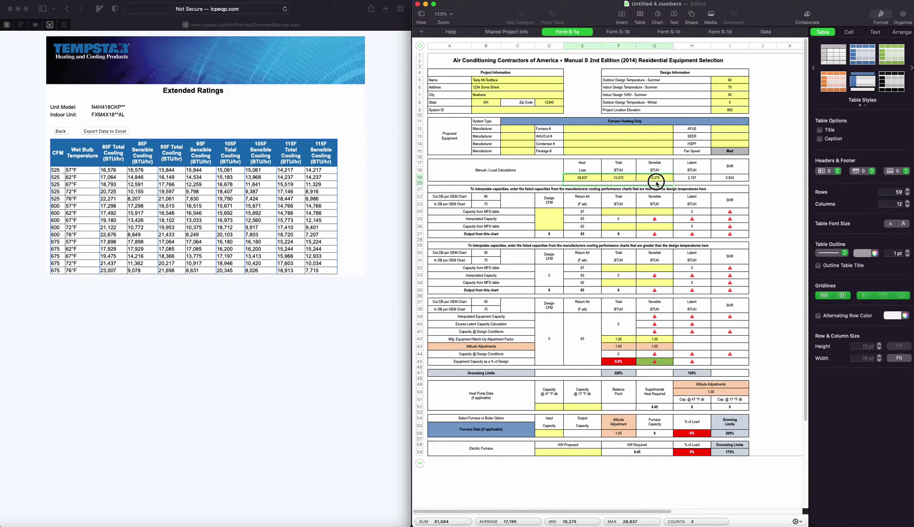
# Step: Look through the Form S-1b, S-1c and S-1d sheets, then return to Form S-1a
pyautogui.click(625, 33)
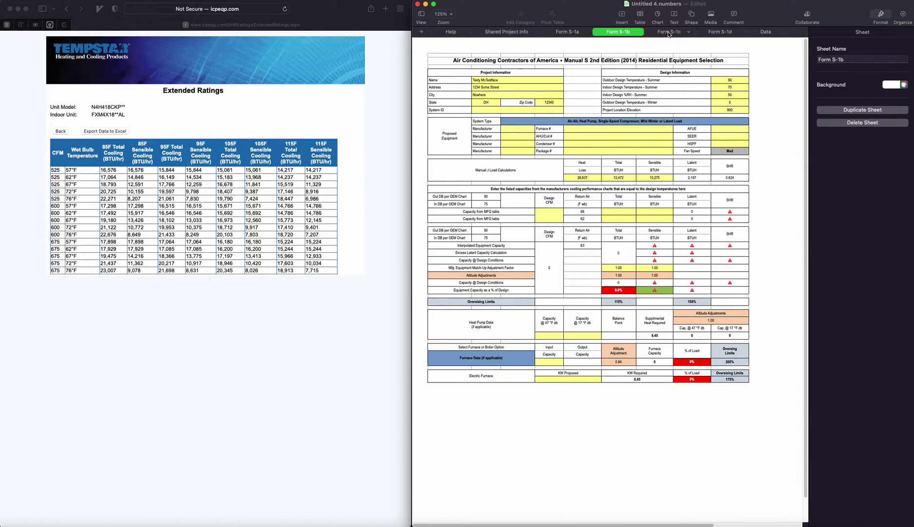
pyautogui.click(668, 34)
pyautogui.click(725, 33)
pyautogui.click(683, 33)
pyautogui.click(634, 33)
pyautogui.click(567, 31)
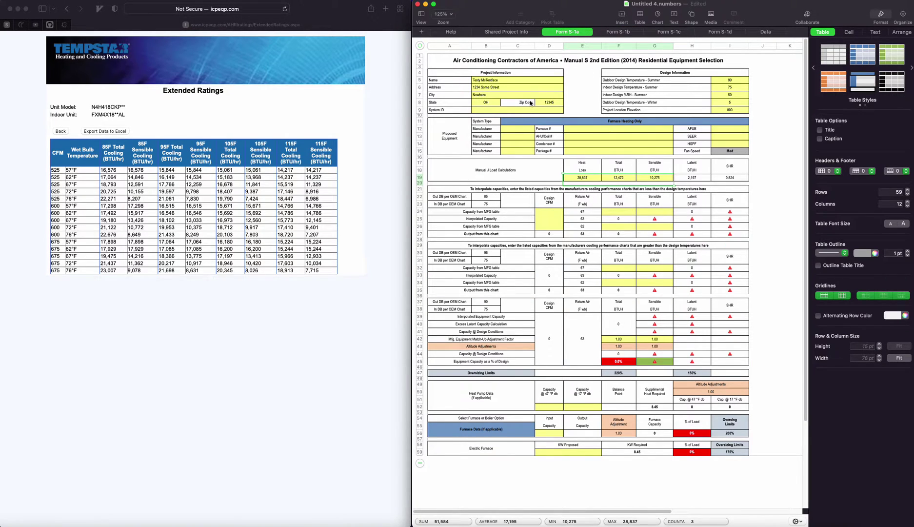
# Step: Change the Form S-1a sheet tab's name to 'Bronze'
pyautogui.doubleClick(571, 32)
pyautogui.write('Bronze')
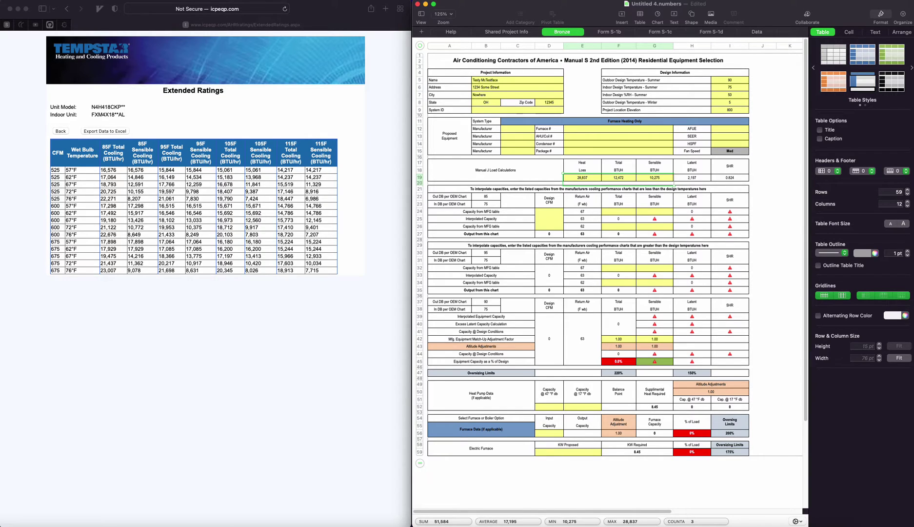
pyautogui.press('Return')
# Step: Duplicate the Bronze sheet and name the copy 'Silver'
pyautogui.click(581, 33)
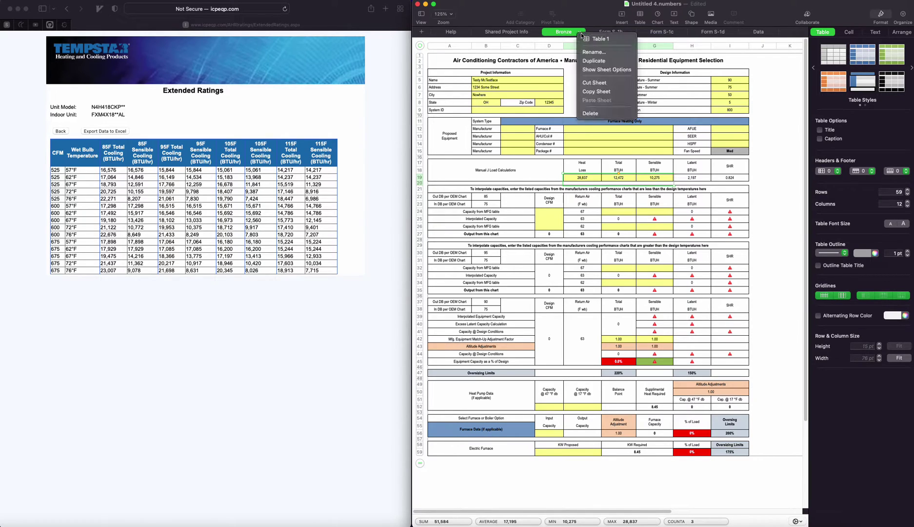
pyautogui.click(594, 61)
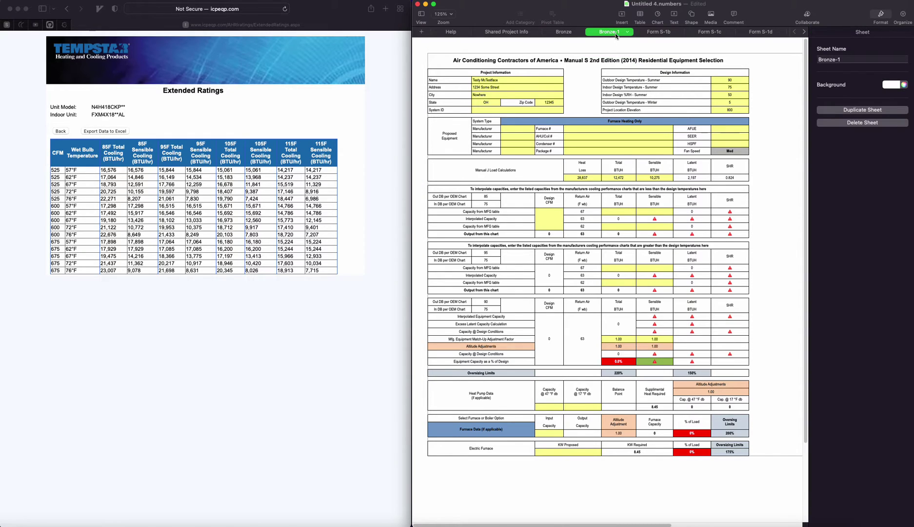
pyautogui.doubleClick(610, 31)
pyautogui.write('Silver')
# Step: Back on Bronze, begin entering the coil model 'FX' in the AHU/Coil # cell
pyautogui.click(567, 32)
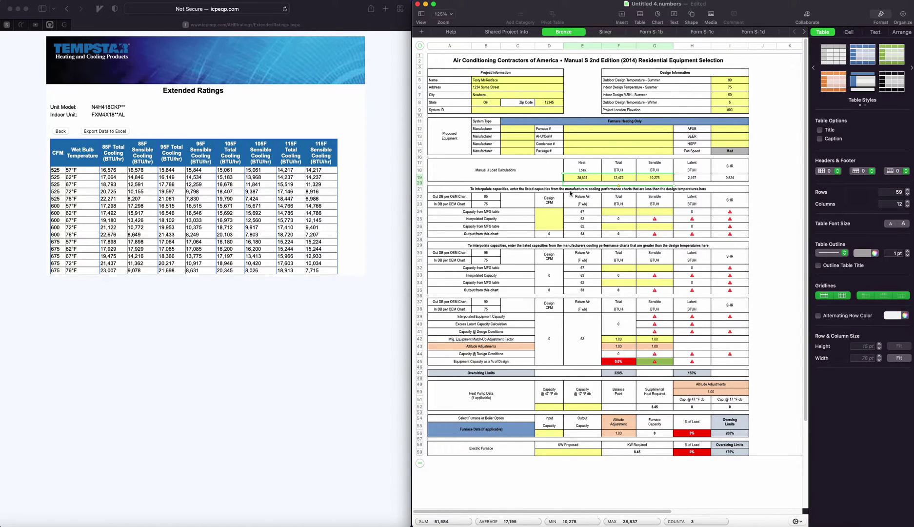
pyautogui.click(585, 138)
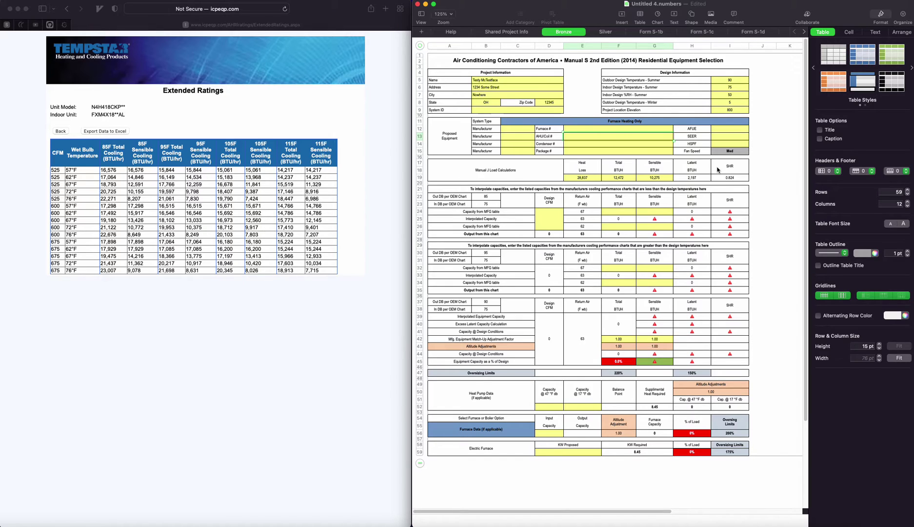
pyautogui.write('FXM4X')
# Step: Enter coil FXM4X18, condenser N4H418 and a design airflow of 525 CFM on Bronze
pyautogui.write('18')
pyautogui.press('Return')
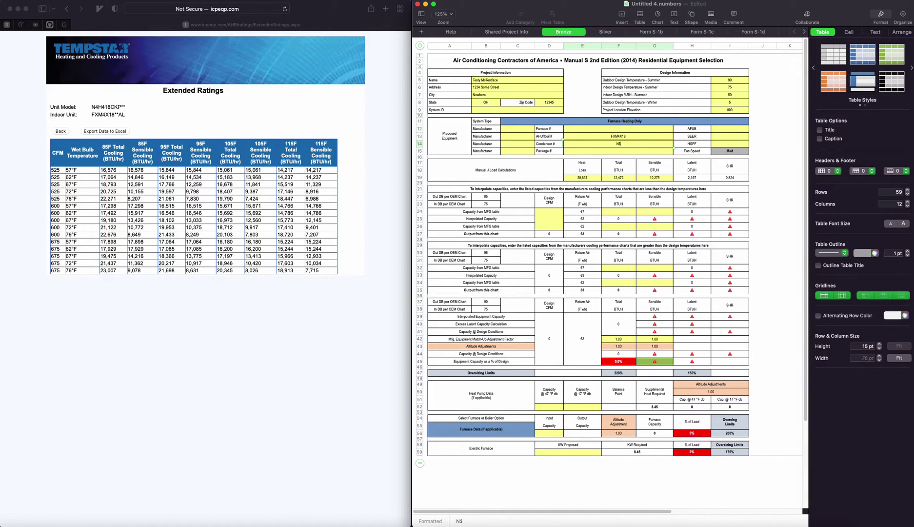
pyautogui.write('N4H418')
pyautogui.click(550, 218)
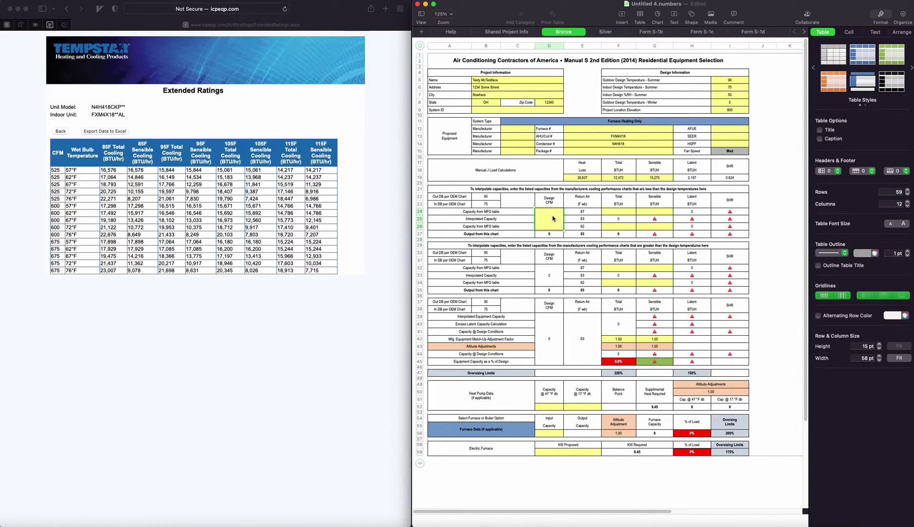
pyautogui.write('525')
pyautogui.click(614, 212)
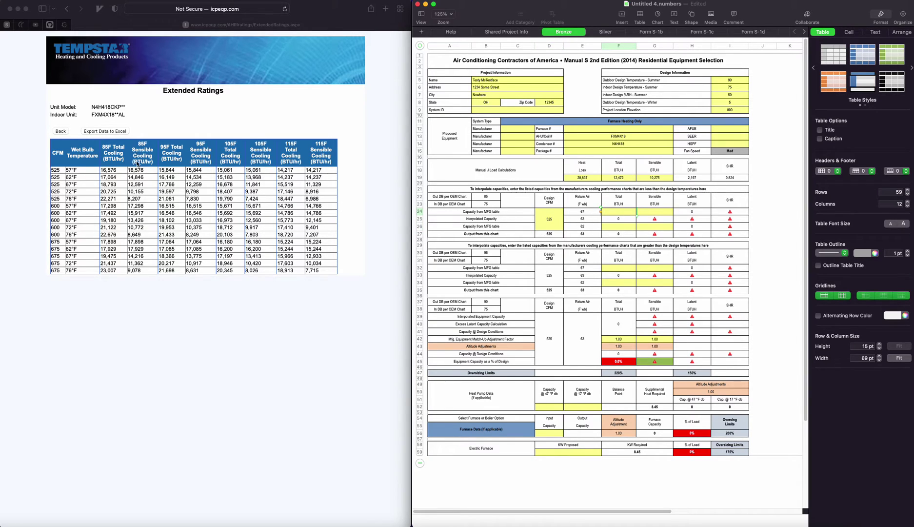
pyautogui.click(109, 187)
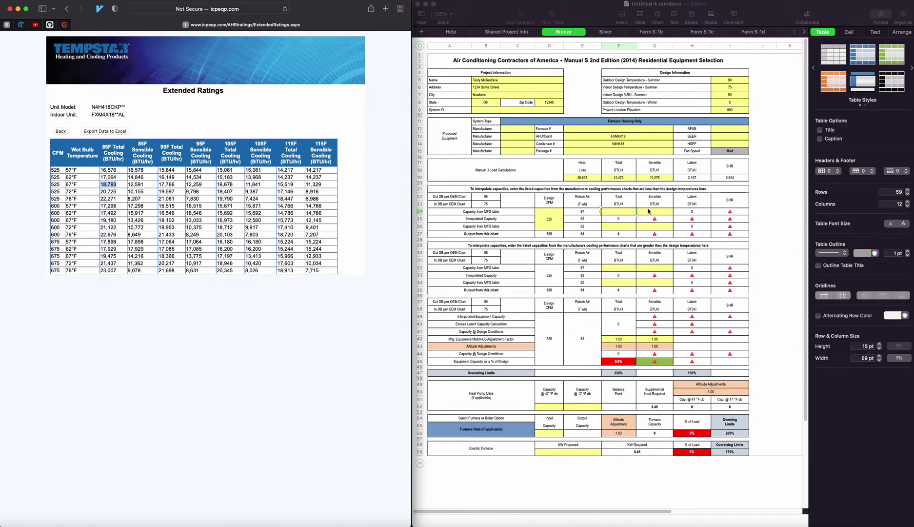
# Step: Paste the 67°F capacities, 18,793 total and 12,591 sensible, into cells F24 and G24
pyautogui.click(610, 214)
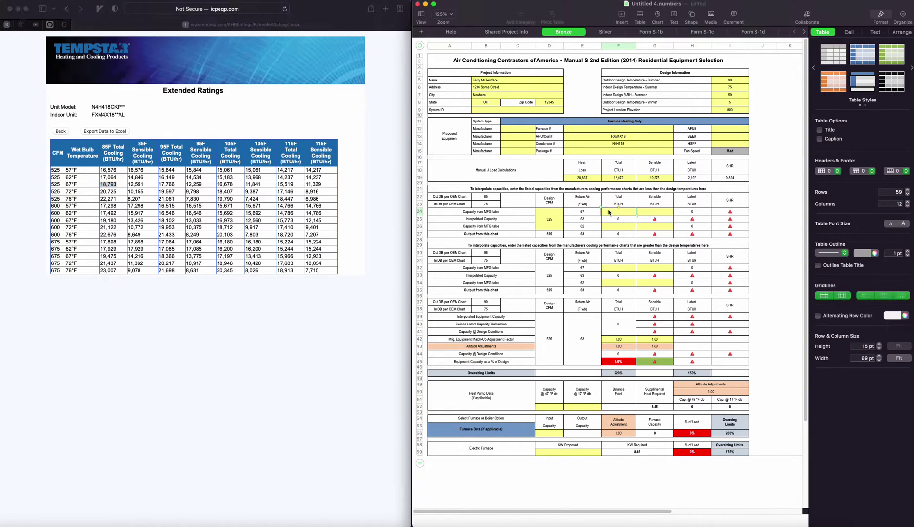
pyautogui.write('18,793')
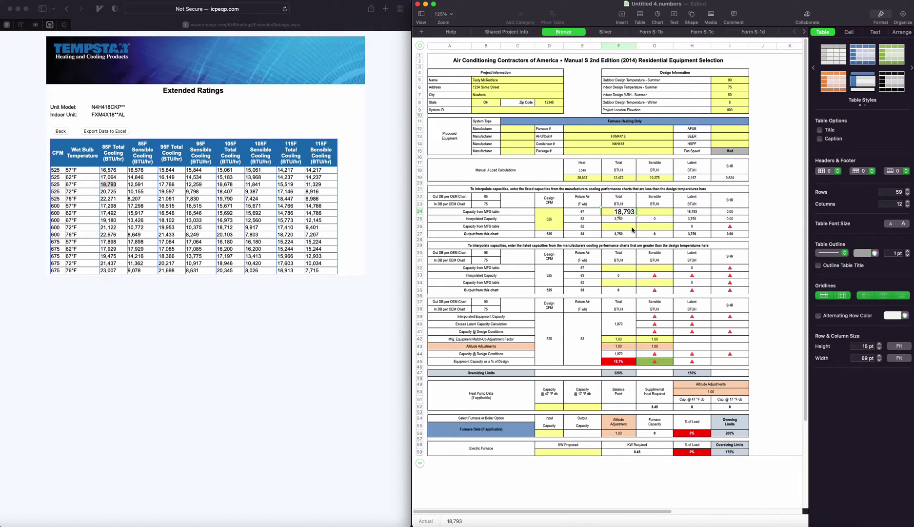
pyautogui.press('super+z')
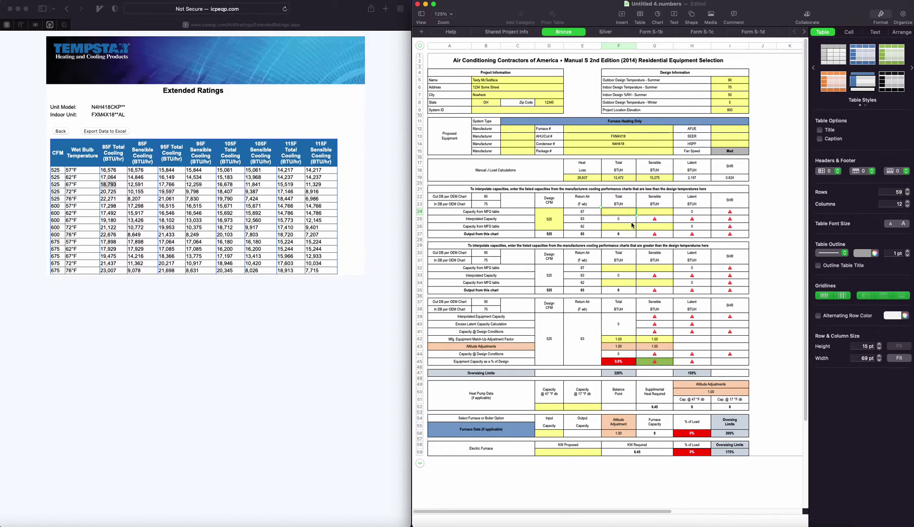
pyautogui.press('super+alt+shift+v')
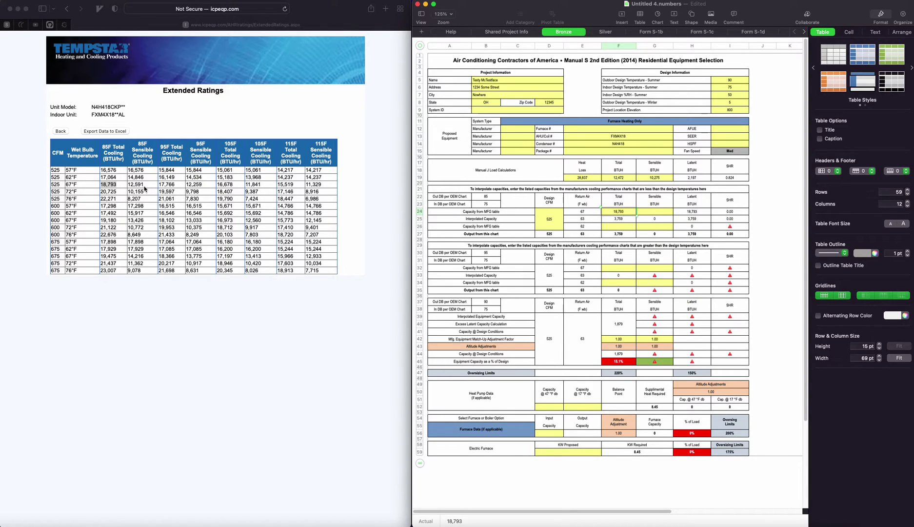
pyautogui.click(133, 184)
pyautogui.doubleClick(139, 184)
pyautogui.press('super+c')
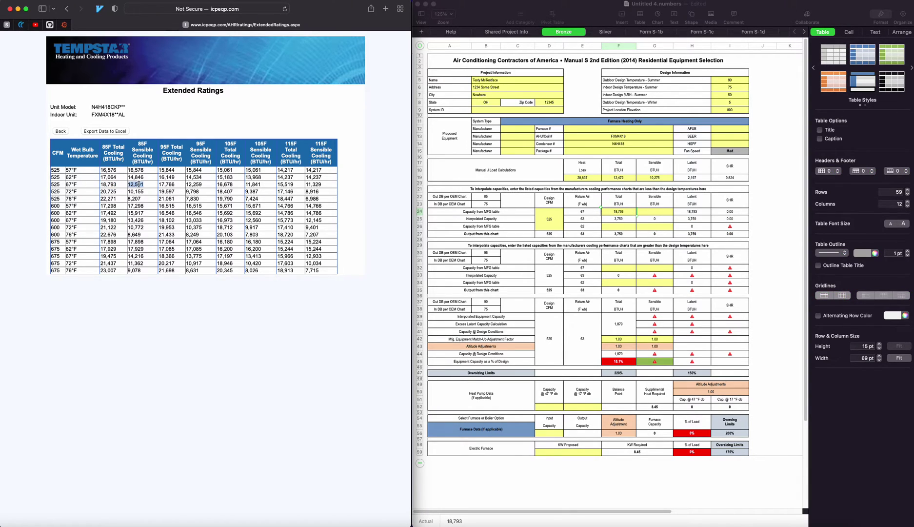
pyautogui.click(662, 213)
pyautogui.press('super+v')
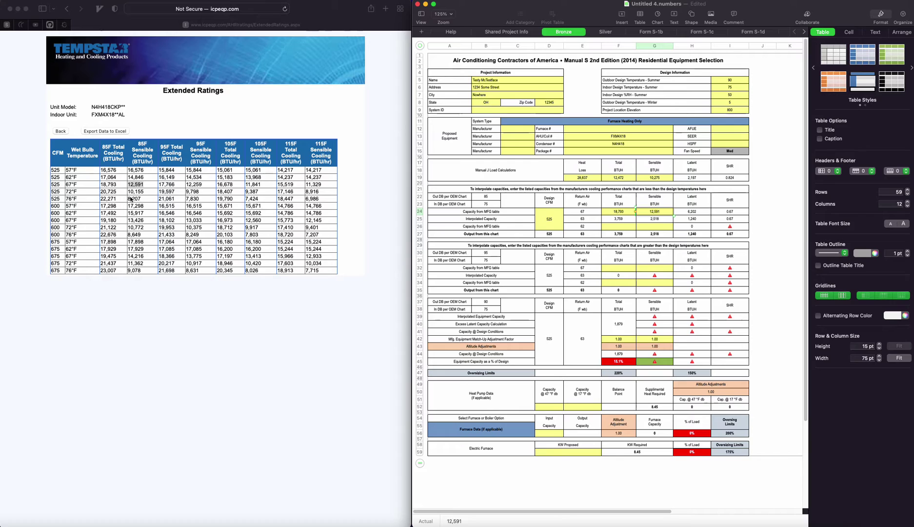
# Step: Paste the 62°F capacities, 17,064 total and 14,846 sensible, into cells F26 and G26
pyautogui.doubleClick(109, 178)
pyautogui.press('super+c')
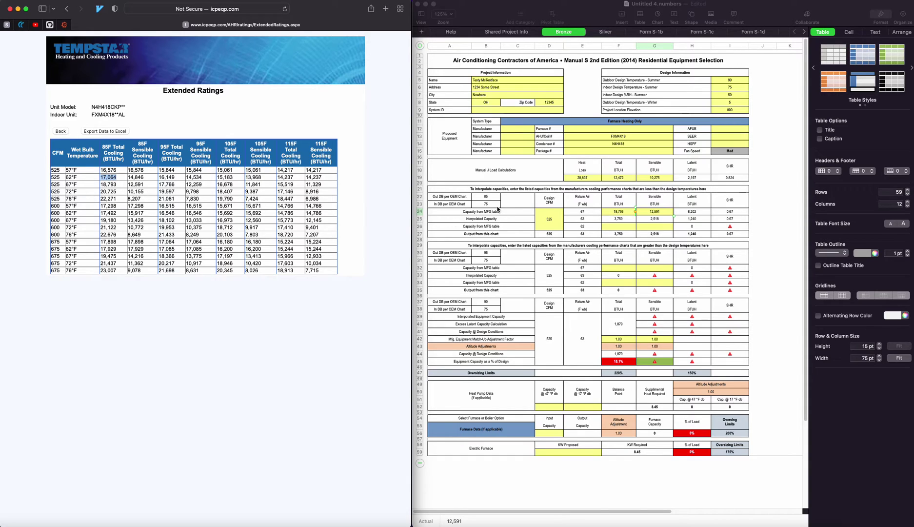
pyautogui.click(630, 226)
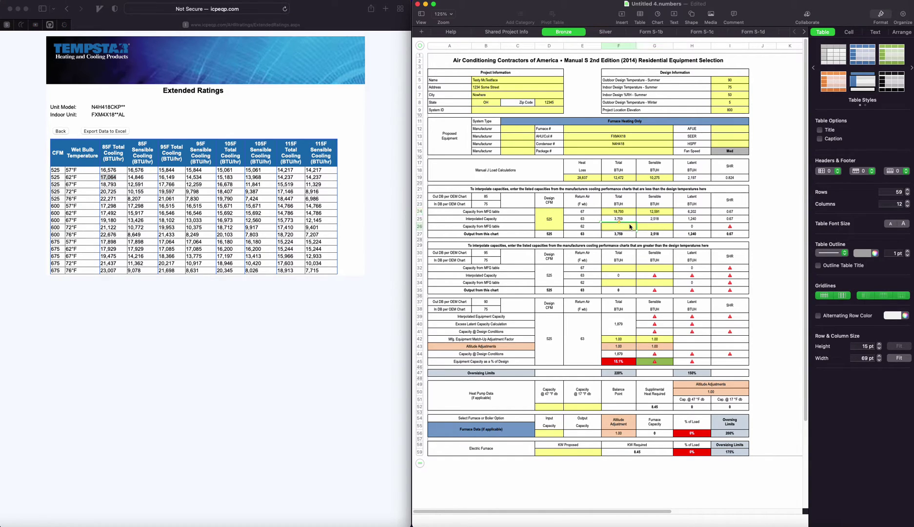
pyautogui.press('super+v')
pyautogui.doubleClick(136, 178)
pyautogui.press('super+c')
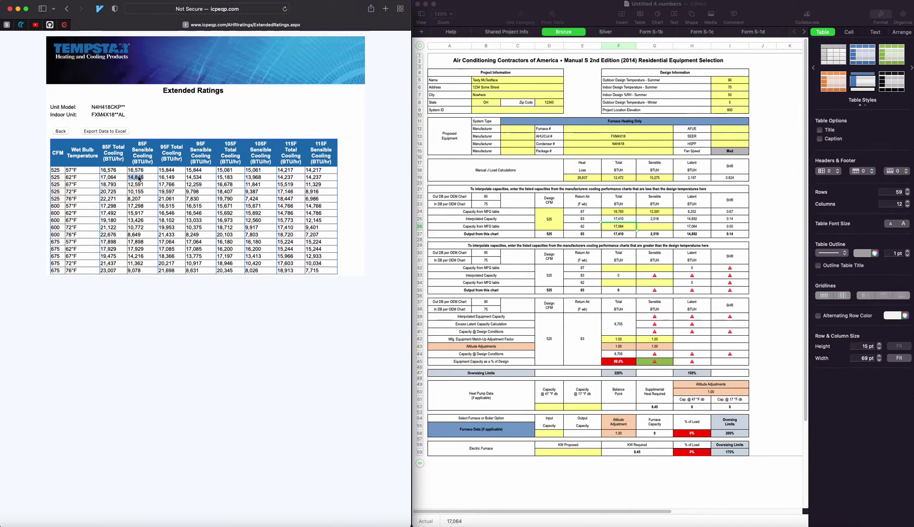
pyautogui.click(667, 230)
pyautogui.click(667, 230)
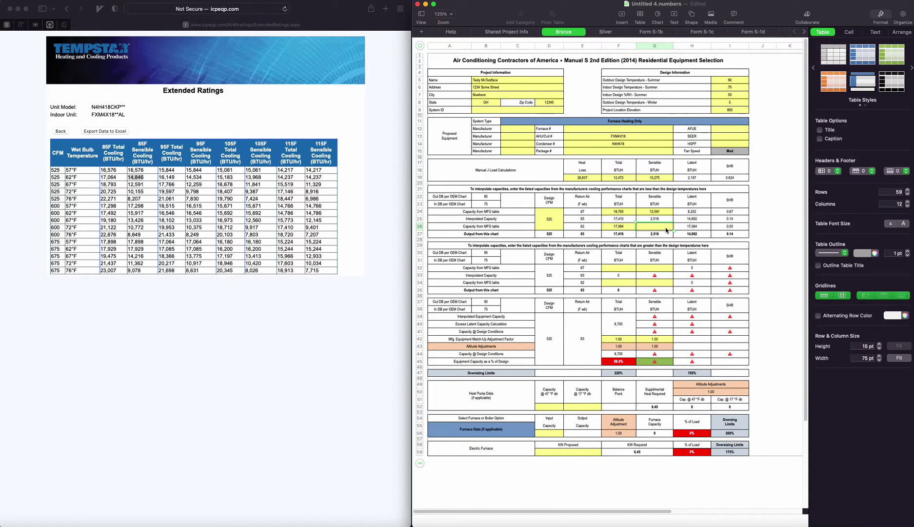
pyautogui.press('super+v')
pyautogui.click(174, 186)
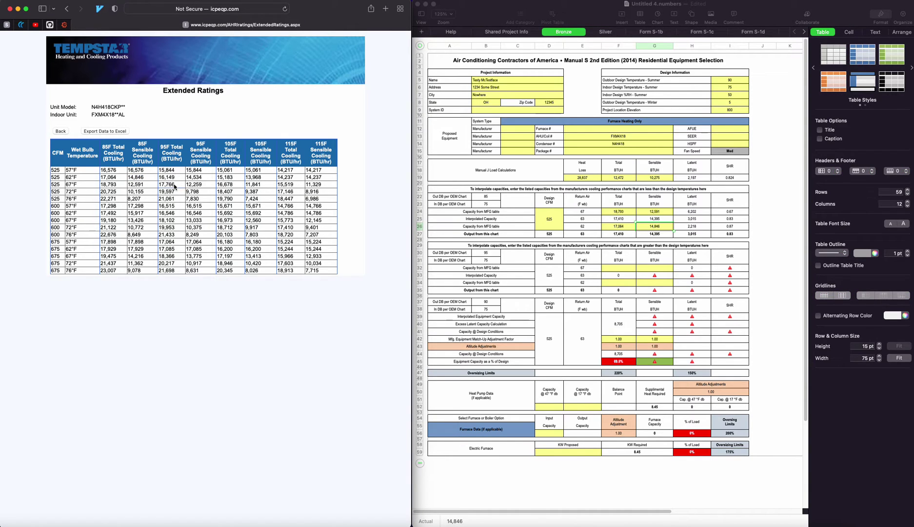
pyautogui.doubleClick(167, 186)
pyautogui.press('super+c')
pyautogui.click(626, 269)
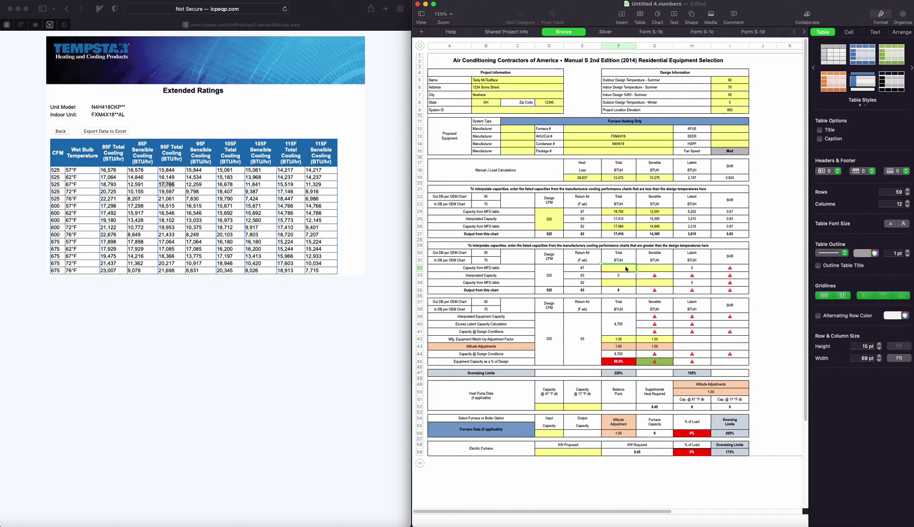
# Step: Paste the 95°F, 67°F capacities, 17,766 total and 12,259 sensible, into F32 and G32
pyautogui.press('super+v')
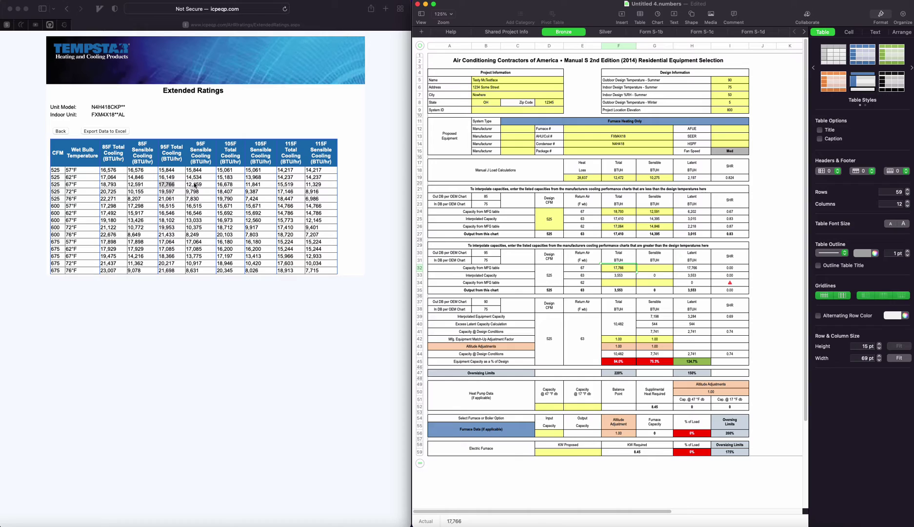
pyautogui.click(195, 185)
pyautogui.doubleClick(194, 185)
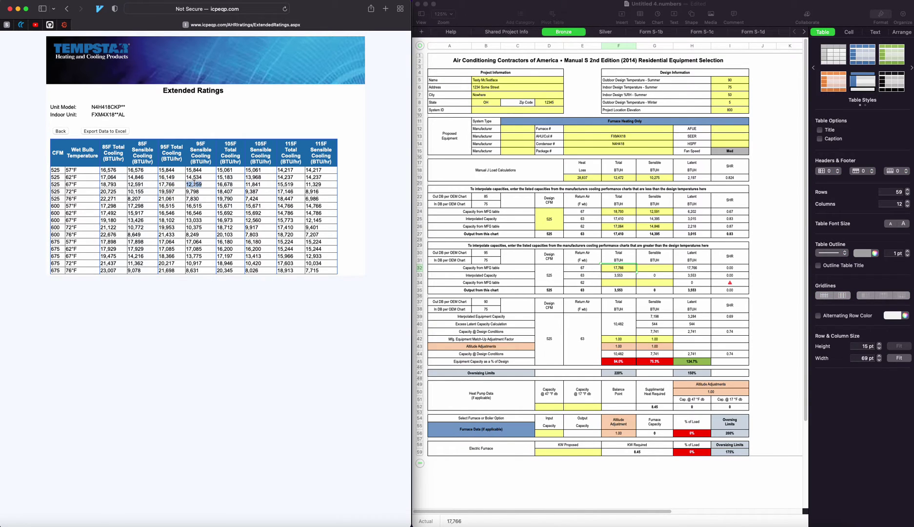
pyautogui.click(660, 269)
pyautogui.click(660, 269)
pyautogui.write('12,259')
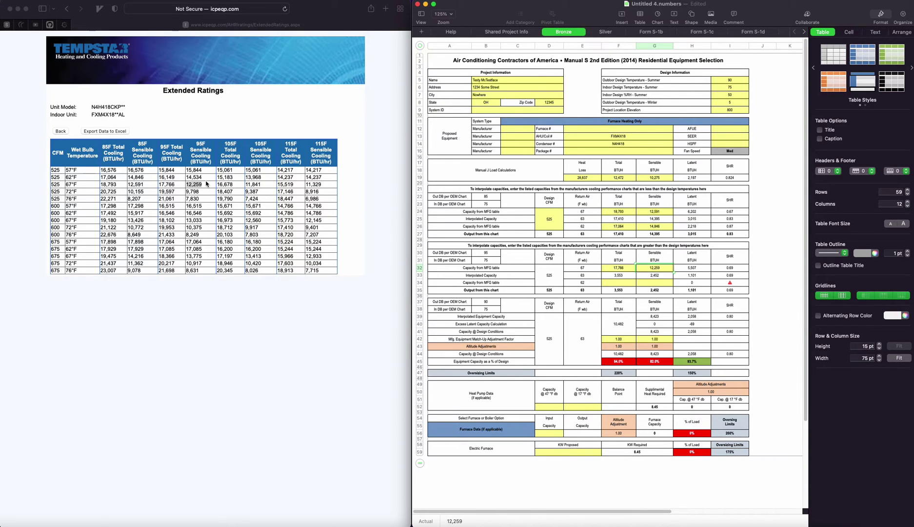
# Step: Paste the 95°F, 62°F capacities, 16,149 total and 14,534 sensible, into F34 and G34
pyautogui.click(176, 182)
pyautogui.doubleClick(175, 178)
pyautogui.press('super+c')
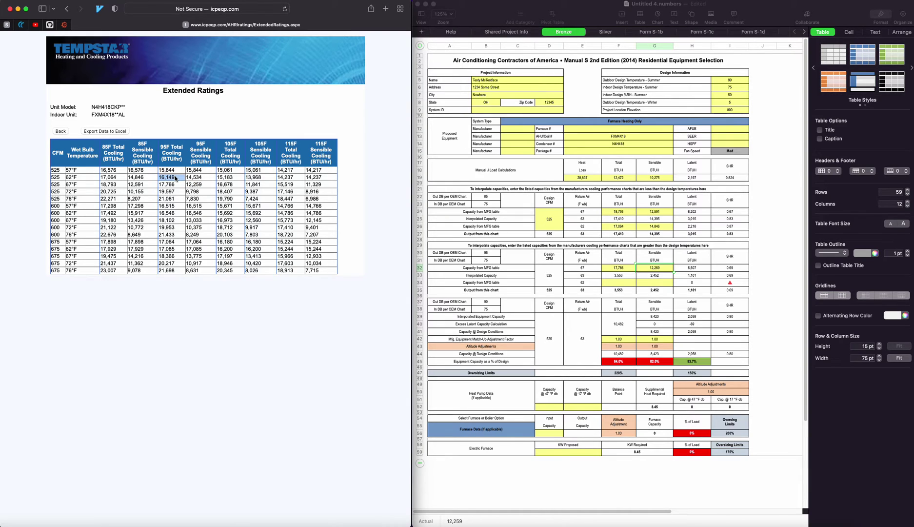
pyautogui.click(615, 286)
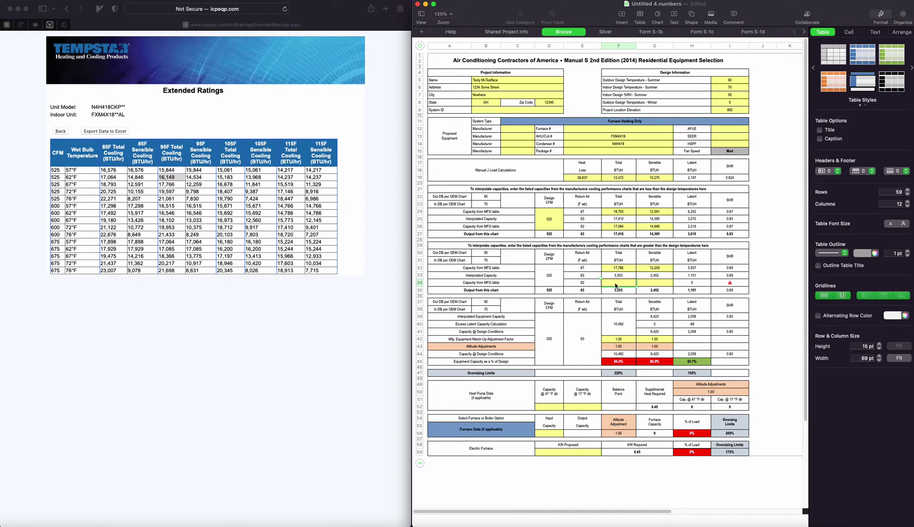
pyautogui.press('super+v')
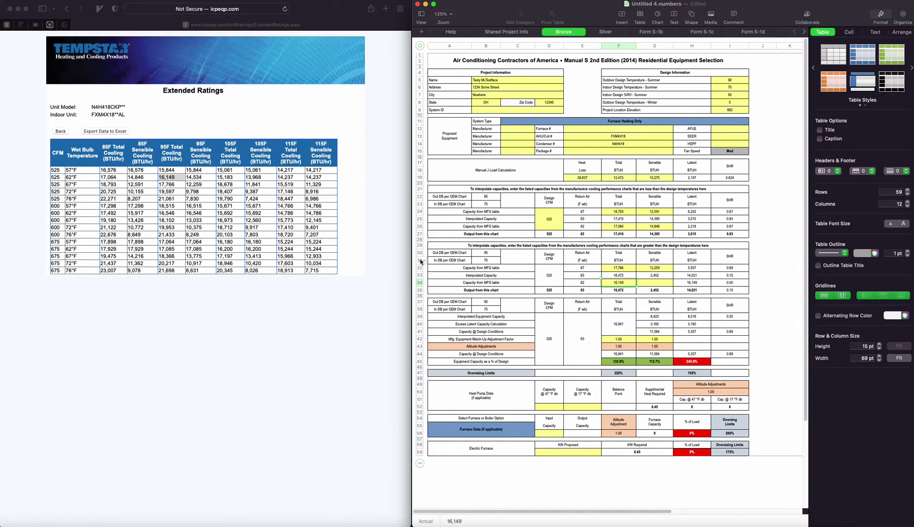
pyautogui.click(204, 179)
pyautogui.click(203, 179)
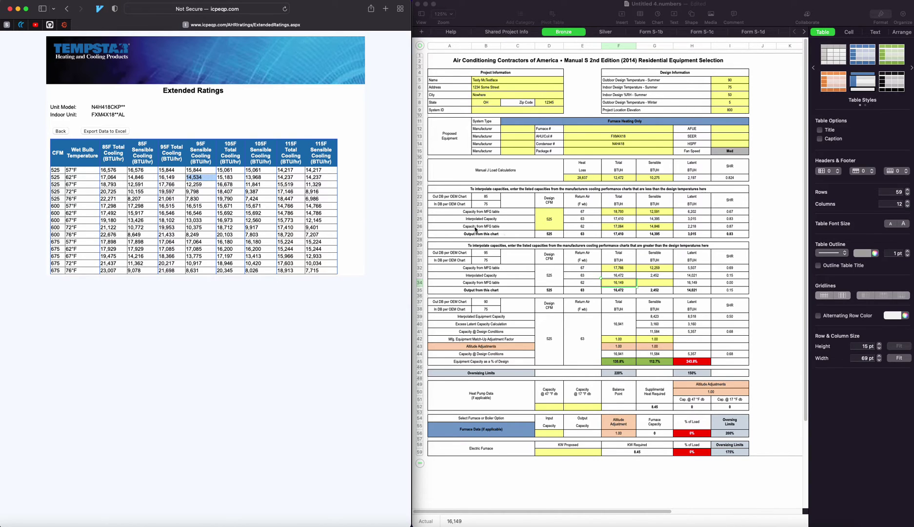
pyautogui.click(666, 285)
pyautogui.click(666, 285)
pyautogui.write('14,534')
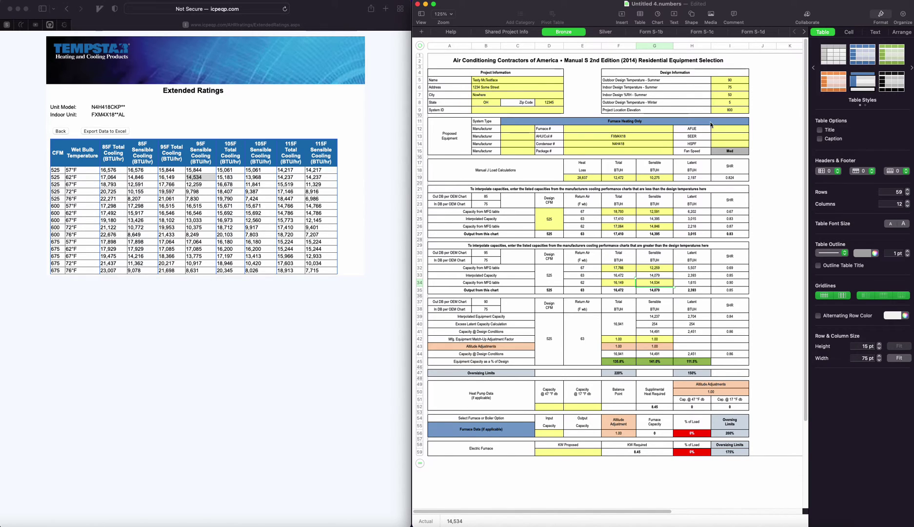
pyautogui.click(708, 123)
pyautogui.click(752, 124)
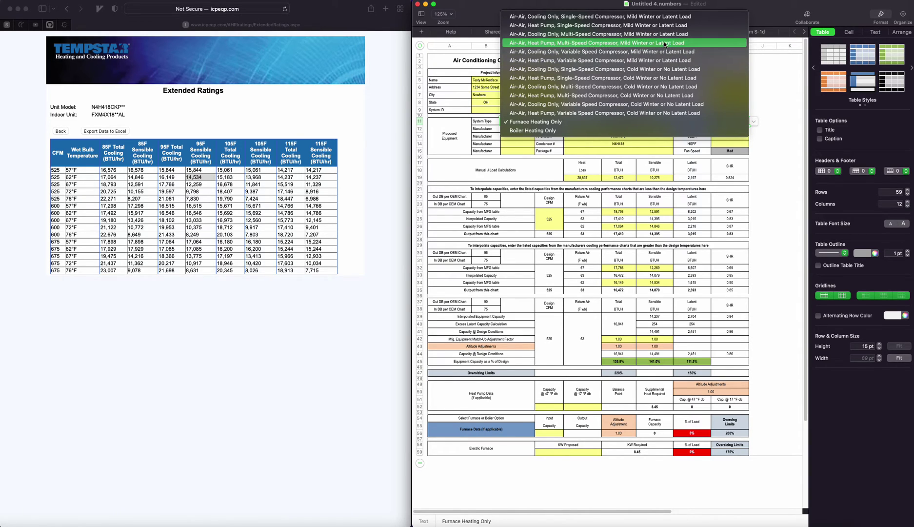
# Step: Choose 'Air-Air, Heat Pump, Single-Speed Compressor, Mild Winter or Latent Load' as the system type
pyautogui.click(671, 30)
pyautogui.scroll(-3, 764, 288)
pyautogui.scroll(3, 759, 293)
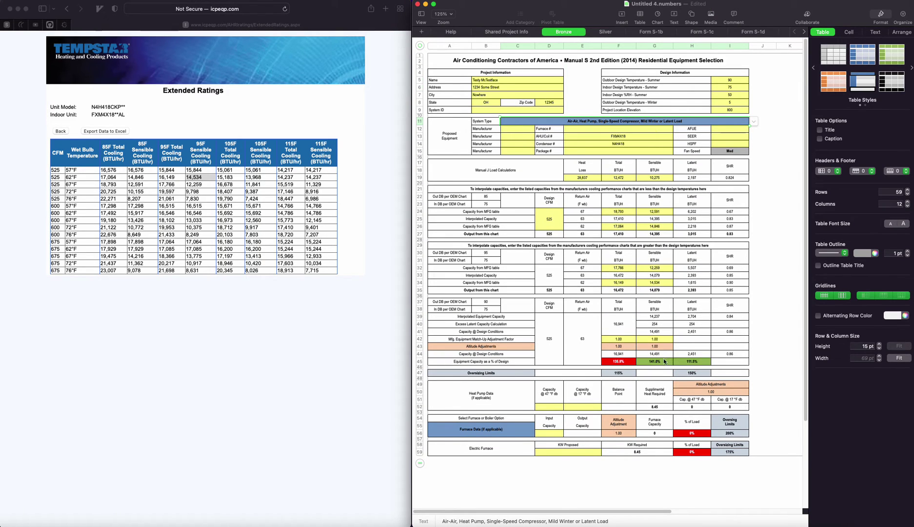
pyautogui.scroll(2, 633, 234)
# Step: Check the design capacity: 16,841 total and 14,491 sensible BTUH, 135.0% and 141.0% of load
pyautogui.click(621, 177)
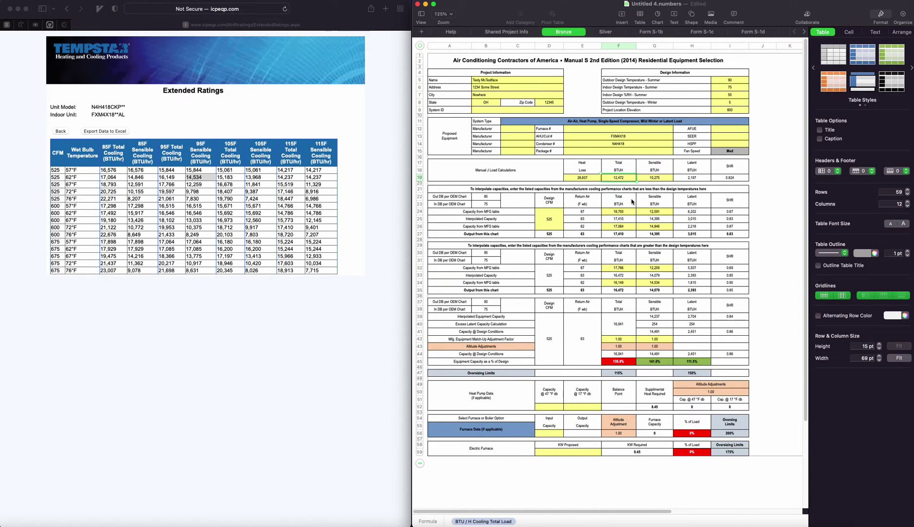
pyautogui.scroll(-3, 631, 214)
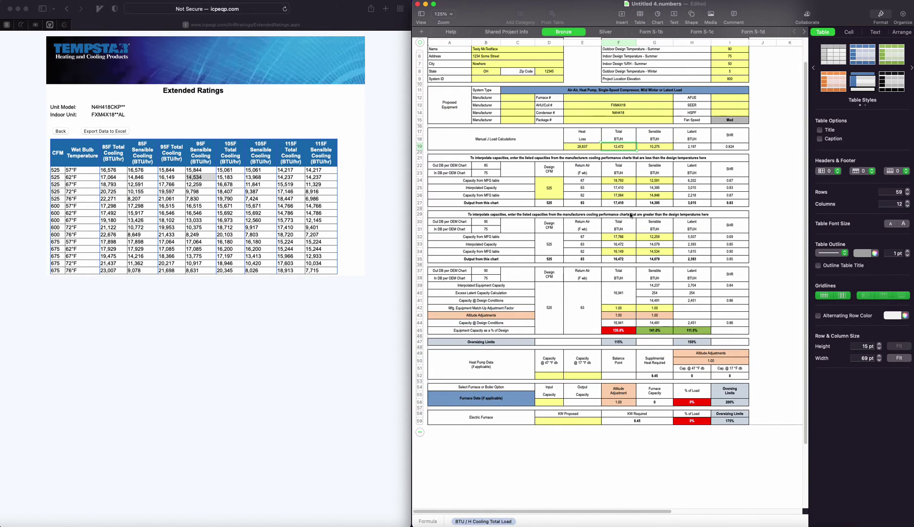
pyautogui.scroll(3, 641, 265)
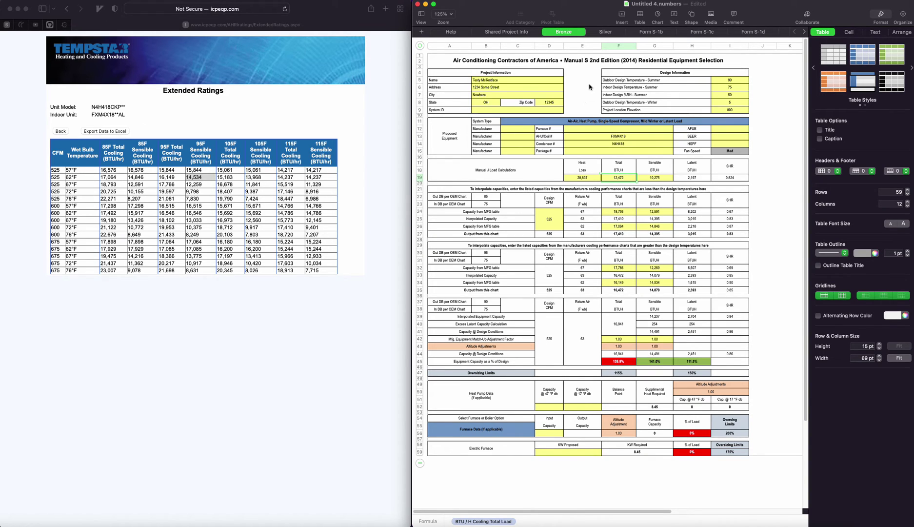
pyautogui.click(311, 310)
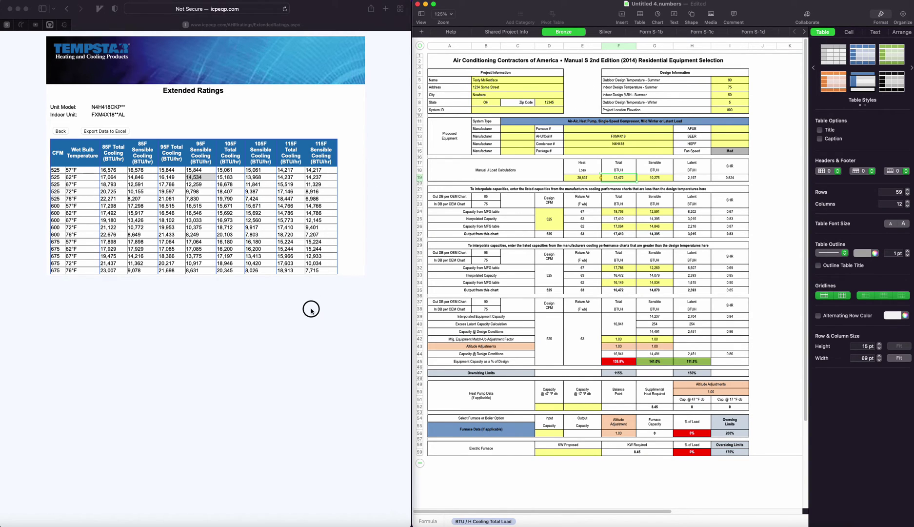
# Step: From the Tempstar AHRI ratings, enter heat pump capacities 17,000 at 47°F and 10,200 at 17°F in D52:E52
pyautogui.click(67, 9)
pyautogui.click(67, 8)
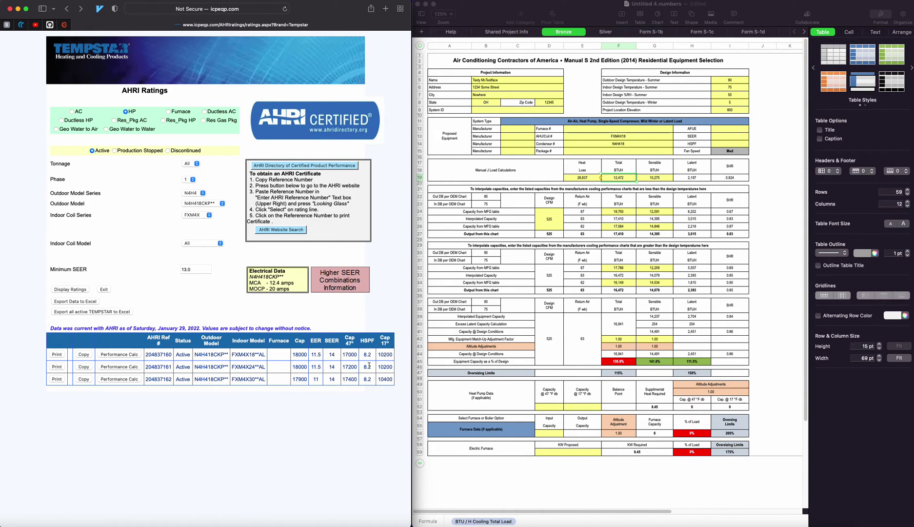
pyautogui.click(544, 408)
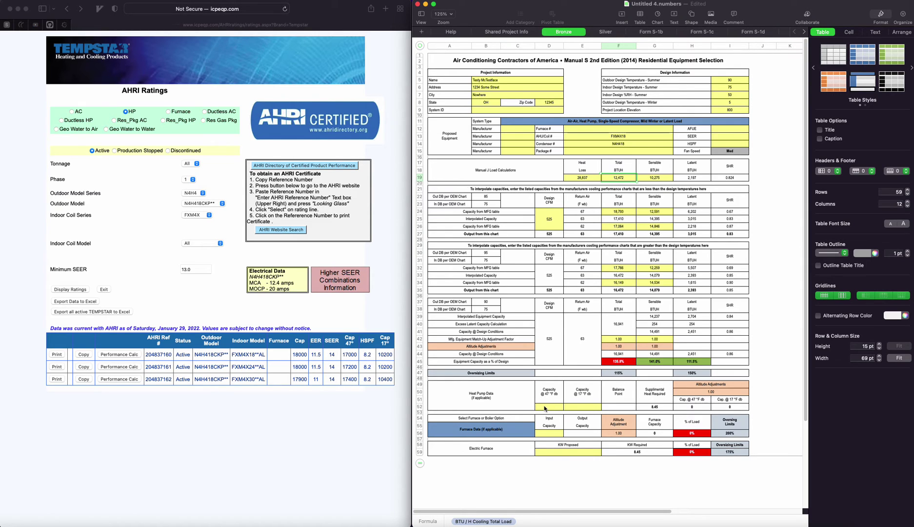
pyautogui.click(548, 408)
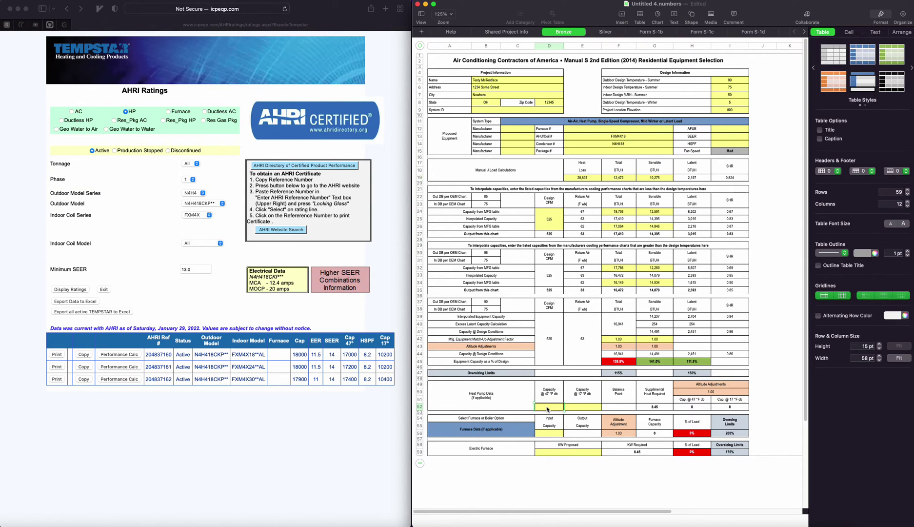
pyautogui.write('17000')
pyautogui.press('Tab')
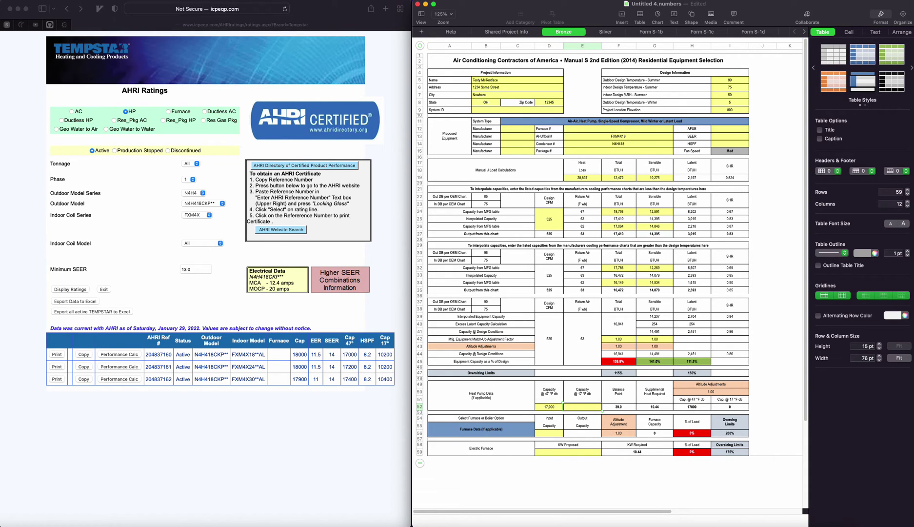
pyautogui.write('10200')
pyautogui.press('Return')
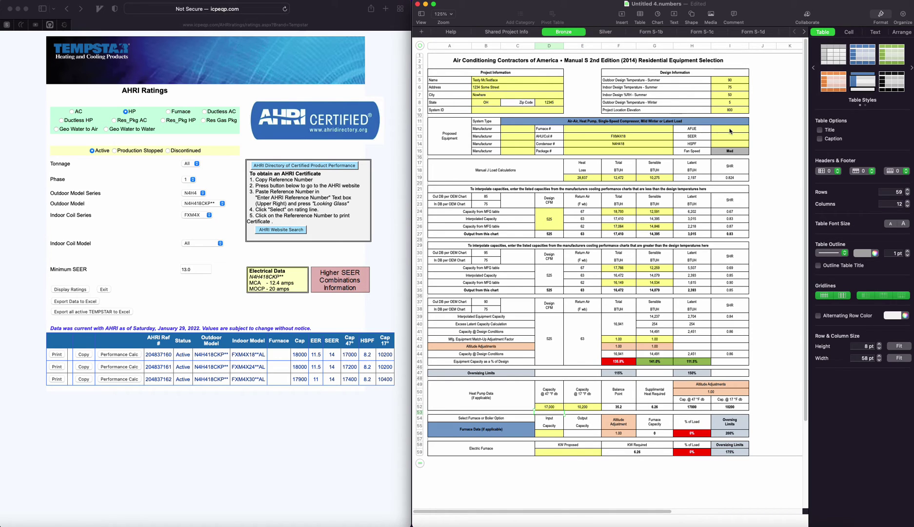
# Step: Enter SEER 14.0 and HSPF 8.20 in I13 and I14
pyautogui.click(729, 137)
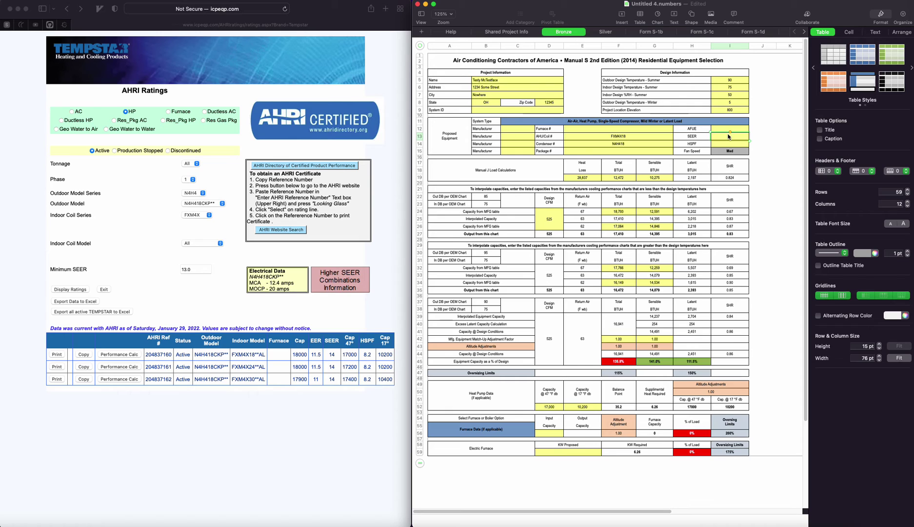
pyautogui.write('14')
pyautogui.press('Return')
pyautogui.write('8.2')
pyautogui.press('Return')
pyautogui.click(764, 177)
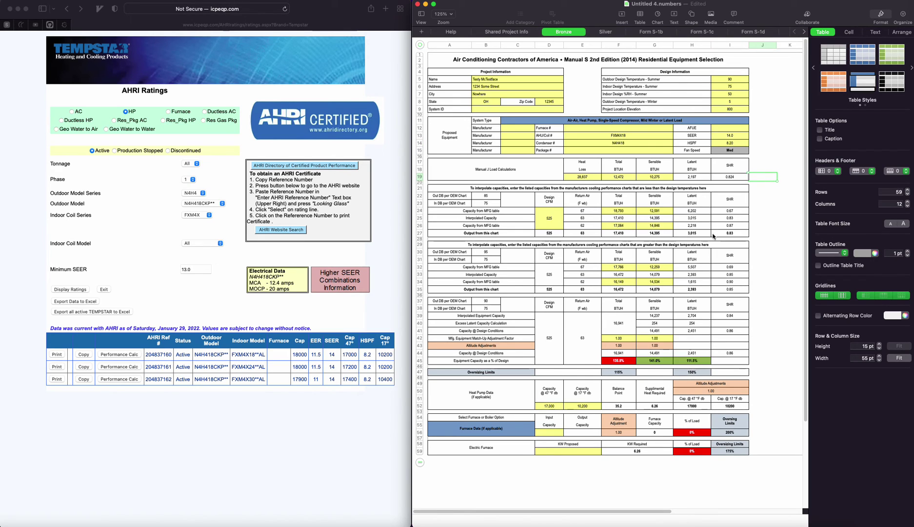